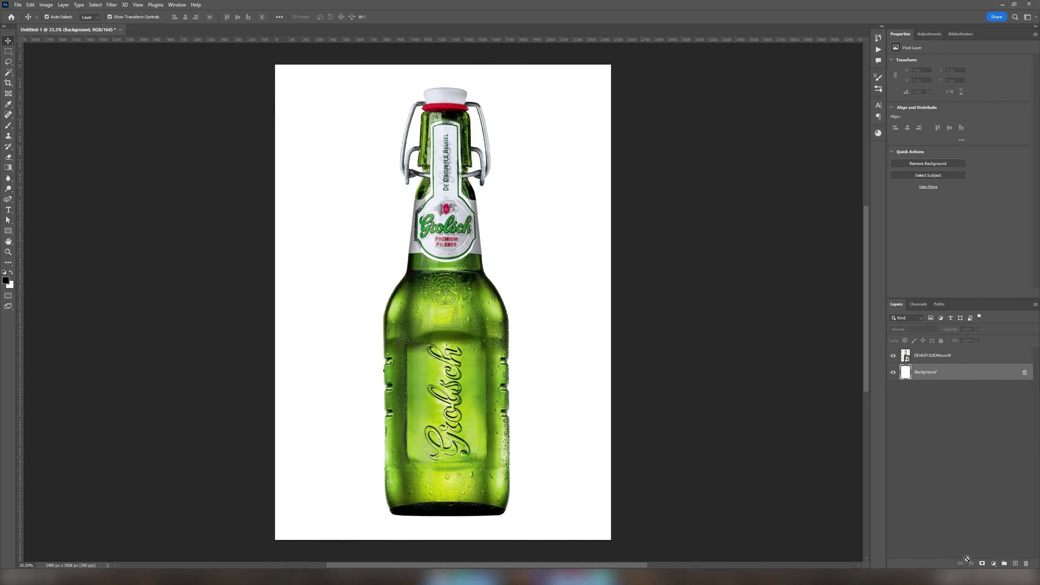
Step: Add a black Solid Color fill, then mask the bottle using a slightly contracted Select Subject selection
click(933, 239)
click(348, 17)
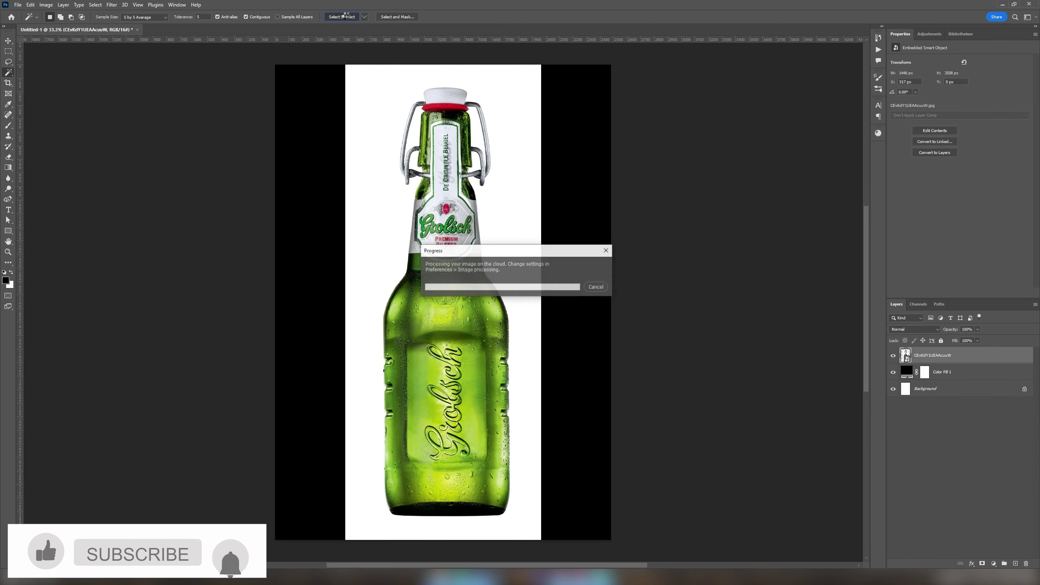
click(95, 4)
click(197, 151)
click(516, 263)
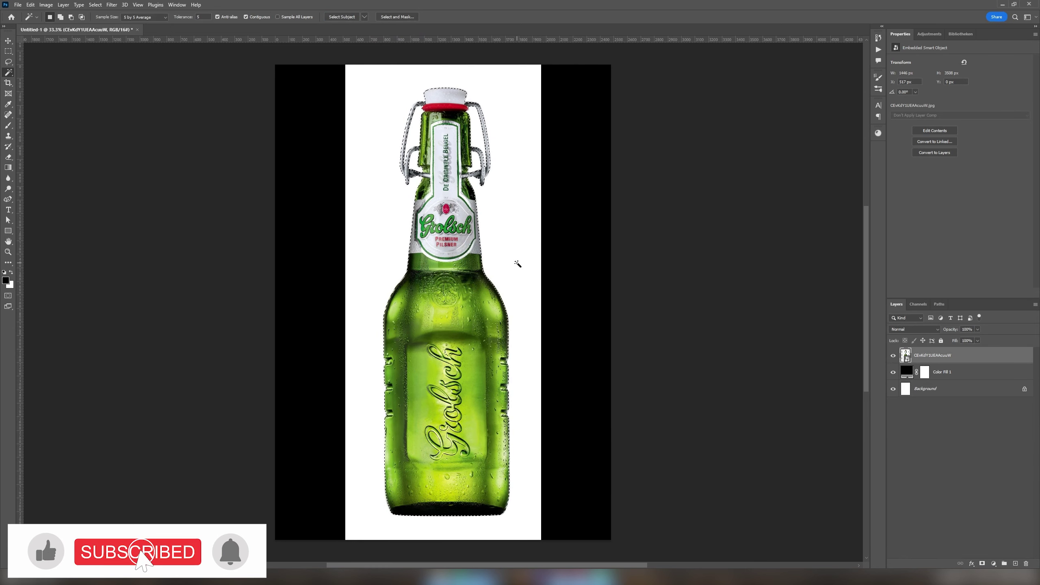
Step: Scale the bottle down to about 82% and commit the new size
scroll(462, 338, up, 3)
scroll(491, 324, down, 3)
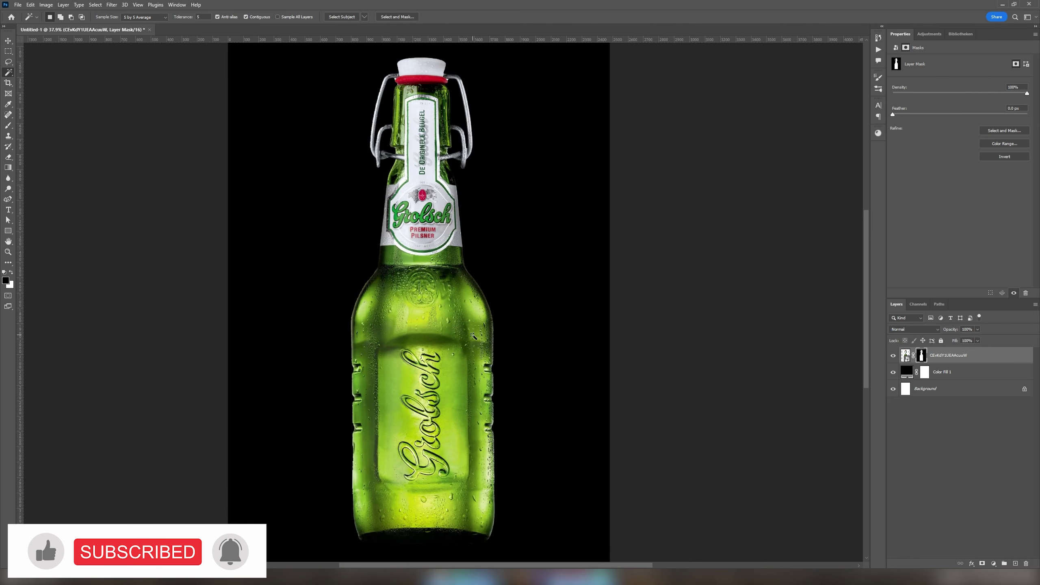
key(v)
drag(524, 305, 503, 287)
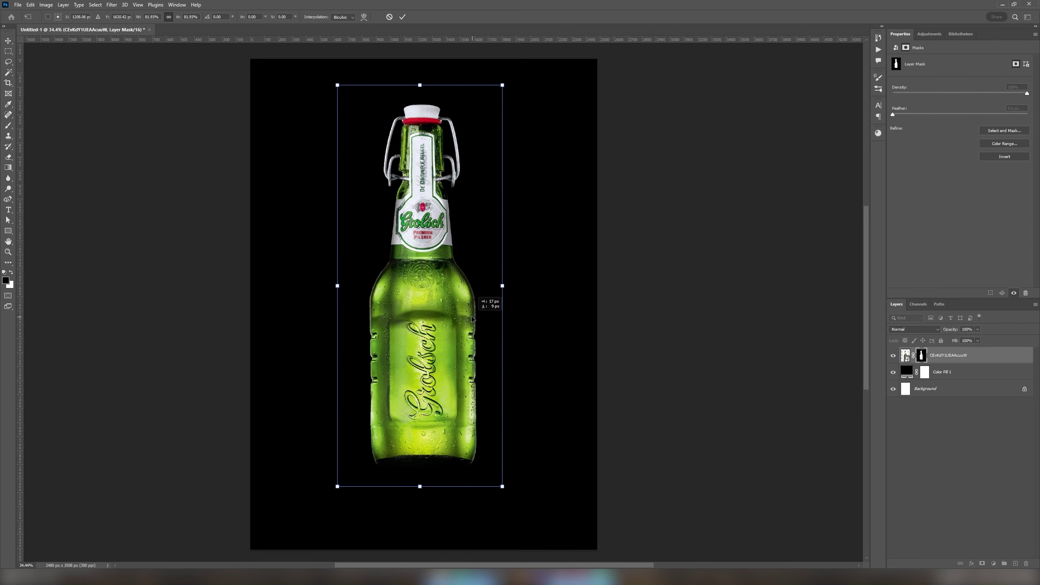
key(Return)
Step: Duplicate and flip the bottle vertically below it as a reflection, grouped with a mask
key(ctrl+j)
click(30, 4)
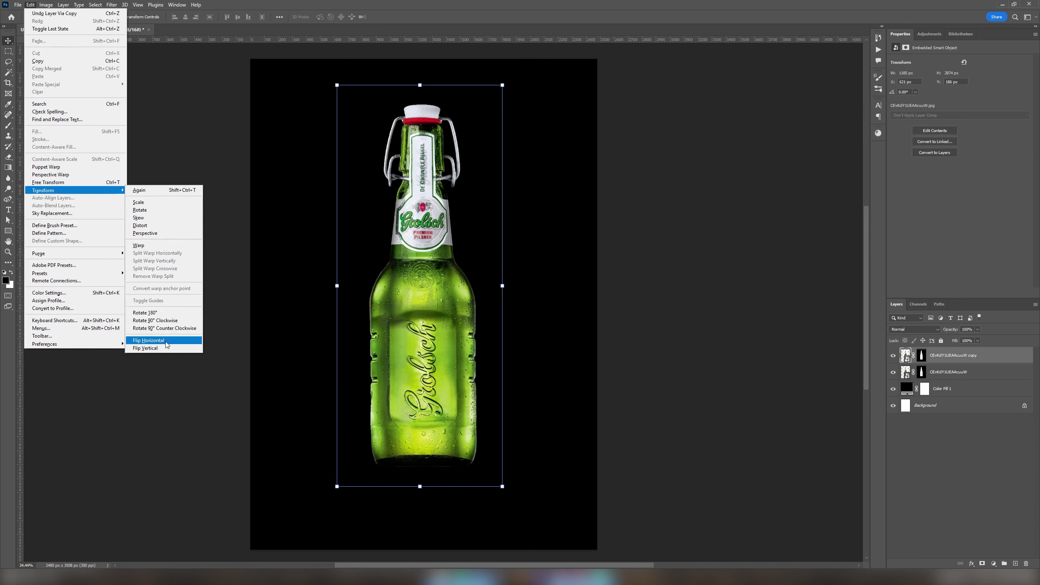
click(164, 346)
drag(416, 161, 416, 530)
click(893, 388)
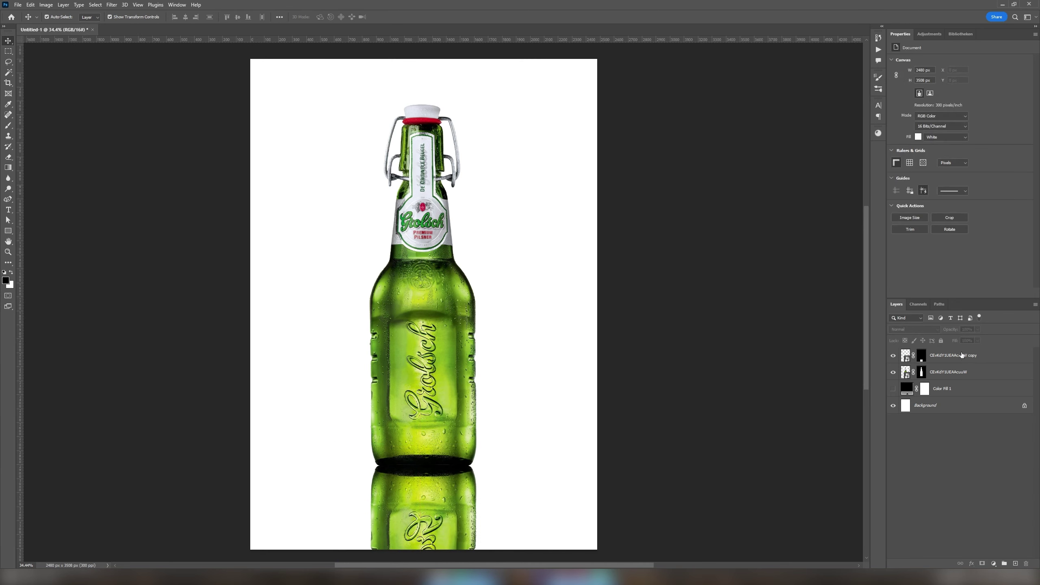
drag(950, 355, 950, 376)
key(ctrl+g)
click(982, 564)
Step: Gradient-fade the reflection toward the bottom and add a Brightness/Contrast adjustment to it
key(g)
drag(421, 549, 421, 451)
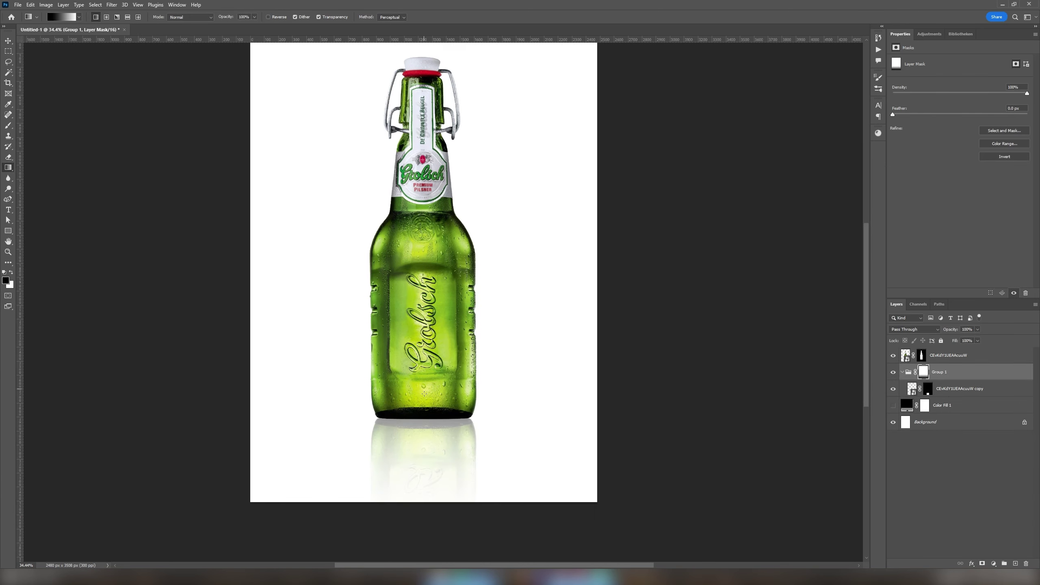
scroll(416, 393, up, 2)
scroll(416, 393, down, 1)
click(896, 52)
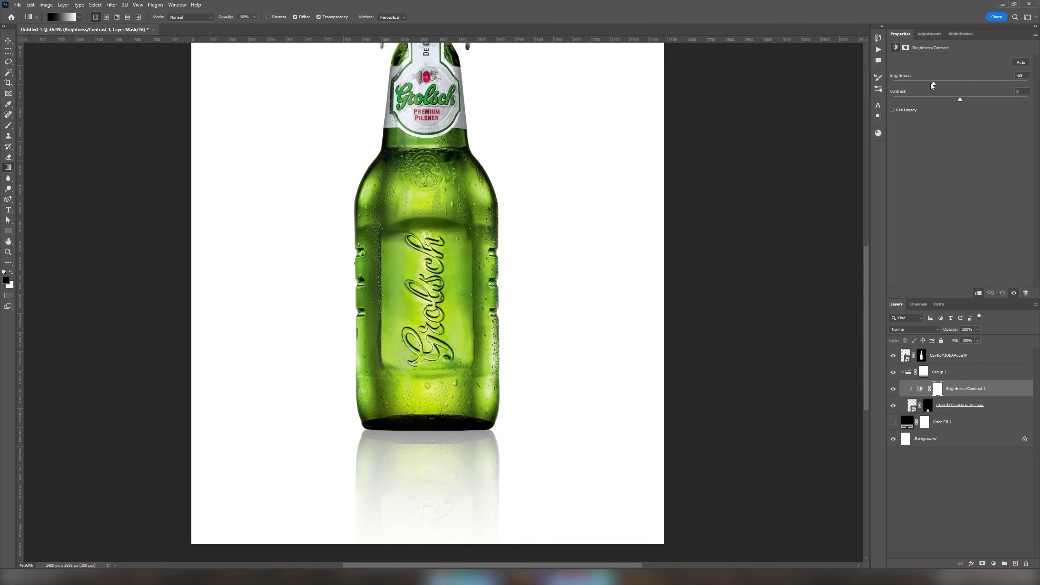
Step: Add a black solid fill for the shadow, hidden by an inverted mask
scroll(571, 206, up, 1)
click(1015, 563)
drag(927, 388, 940, 368)
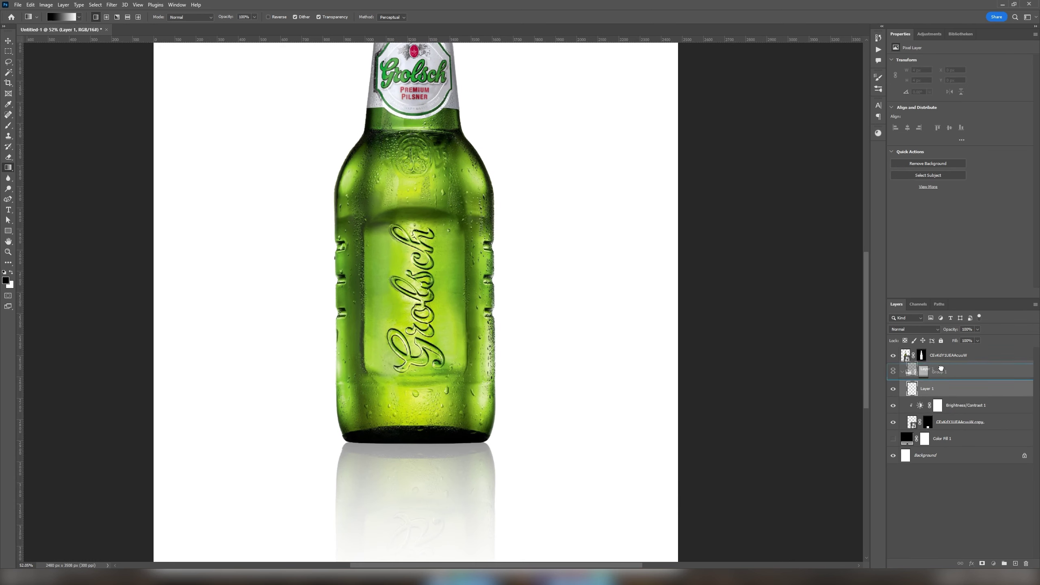
click(993, 563)
click(999, 419)
key(Return)
key(ctrl+i)
Step: Paint a soft white contact shadow along the bottle's base with a reduced-flow brush
key(b)
right_click(424, 325)
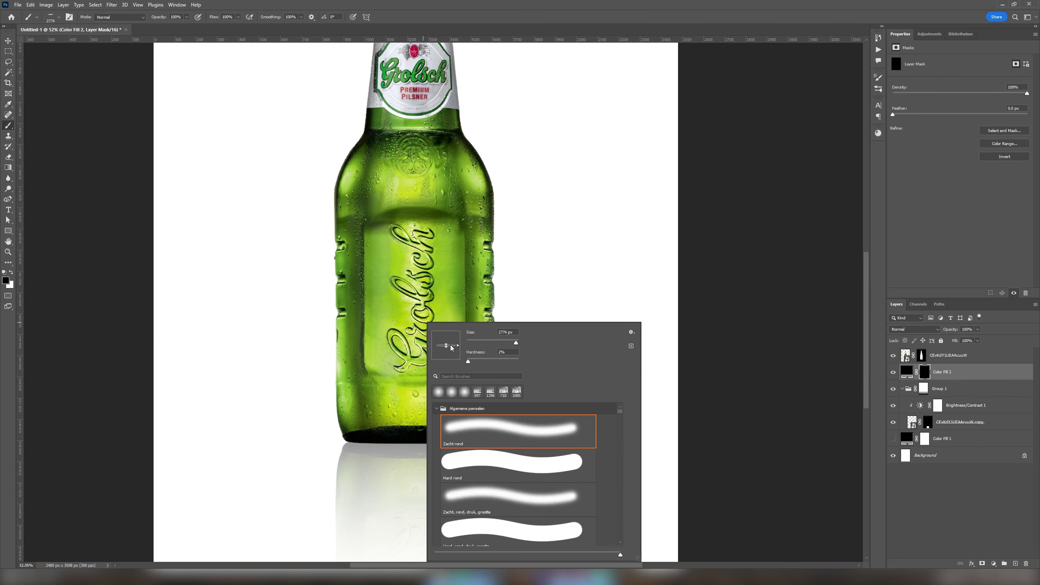
click(228, 17)
scroll(411, 387, up, 8)
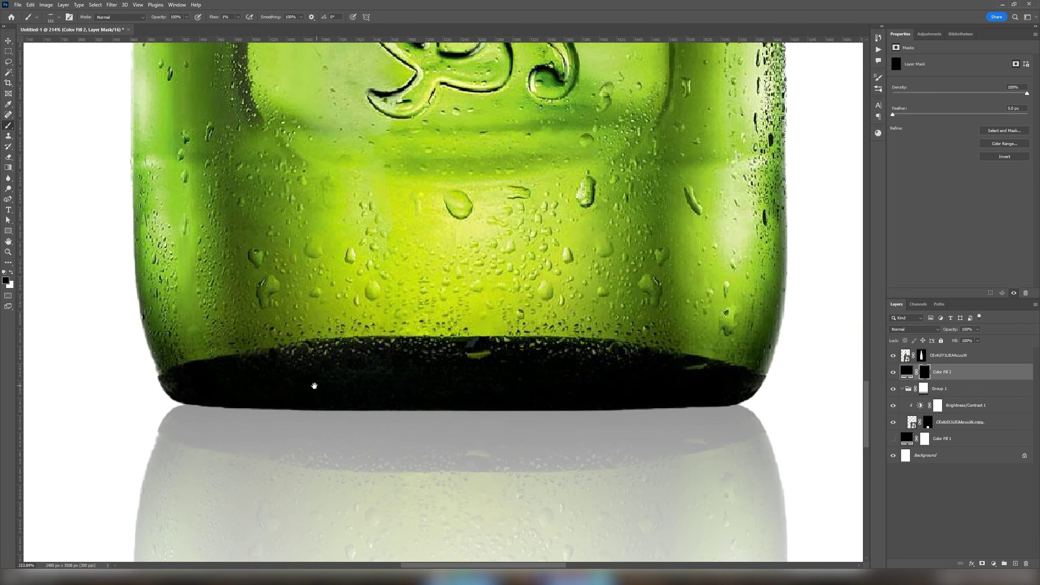
key(x)
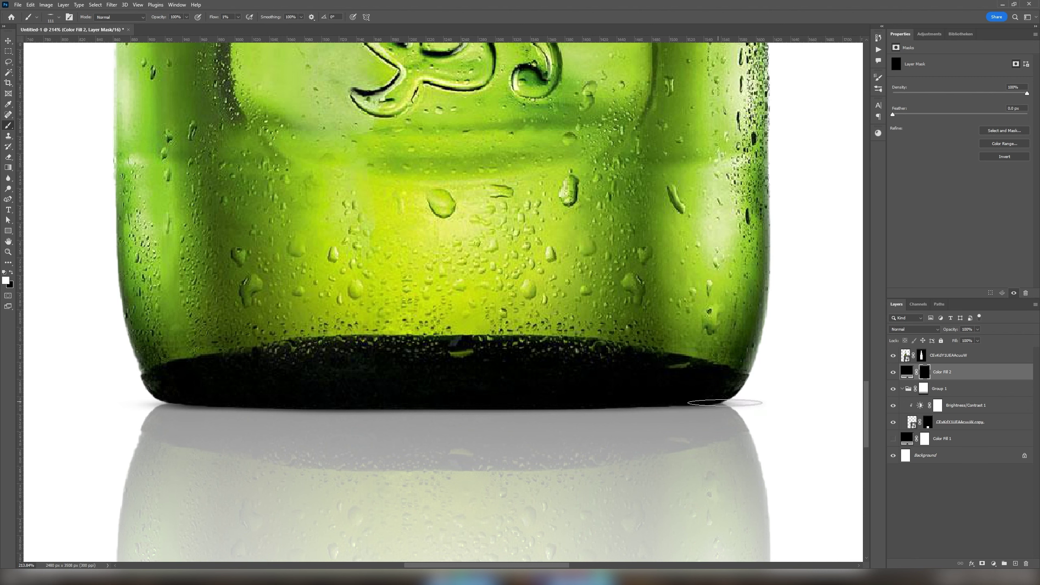
drag(703, 405, 180, 407)
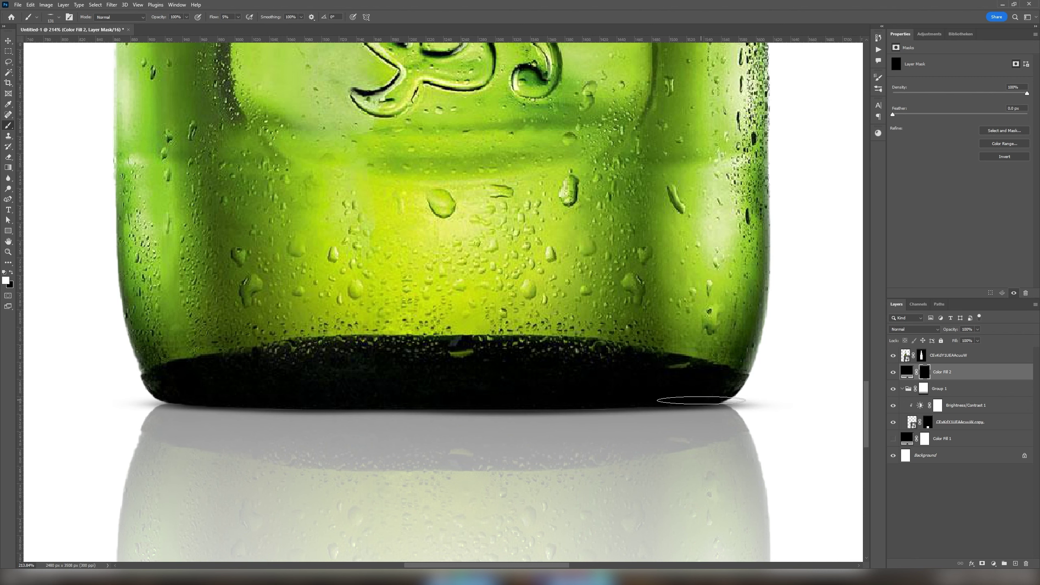
scroll(410, 328, down, 3)
scroll(409, 328, down, 3)
scroll(410, 328, down, 2)
Step: Show the background fill again and recolour it to a sampled dark green
click(893, 438)
double_click(907, 438)
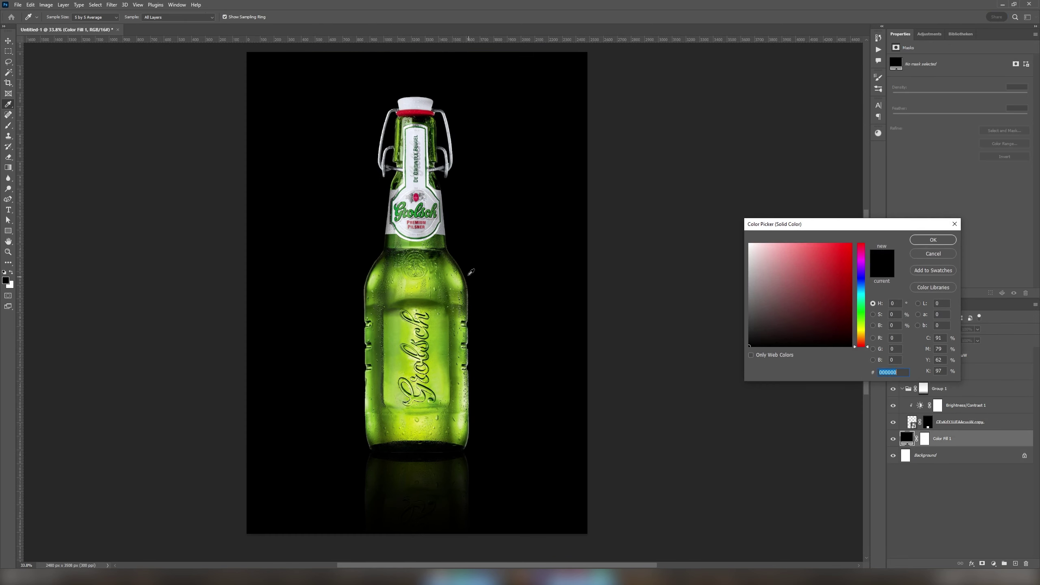
click(471, 272)
key(Return)
Step: Add a brightened Brightness/Contrast layer clipped to the background, with its mask inverted
click(994, 564)
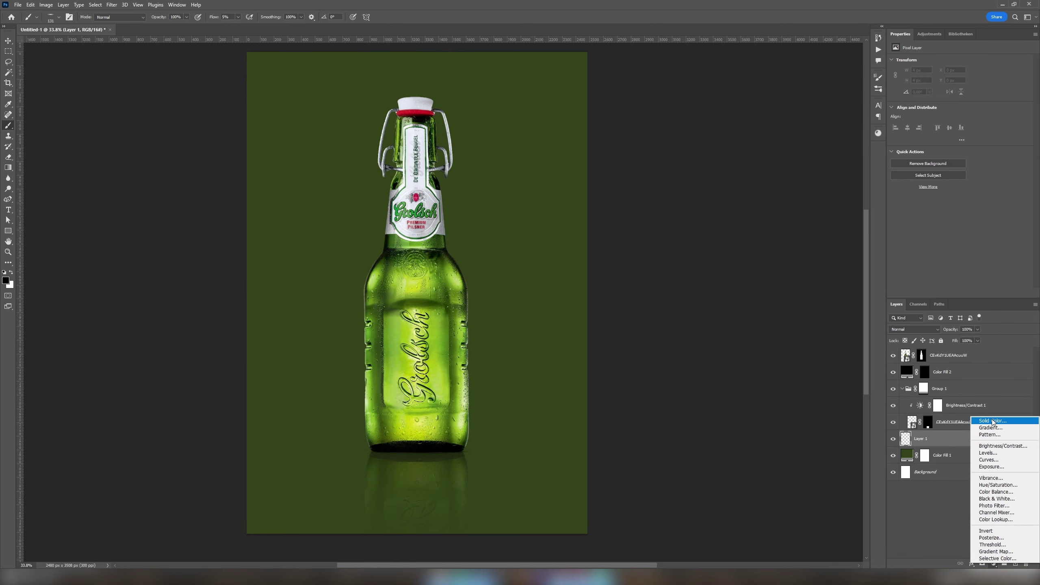
click(991, 447)
drag(960, 85, 991, 85)
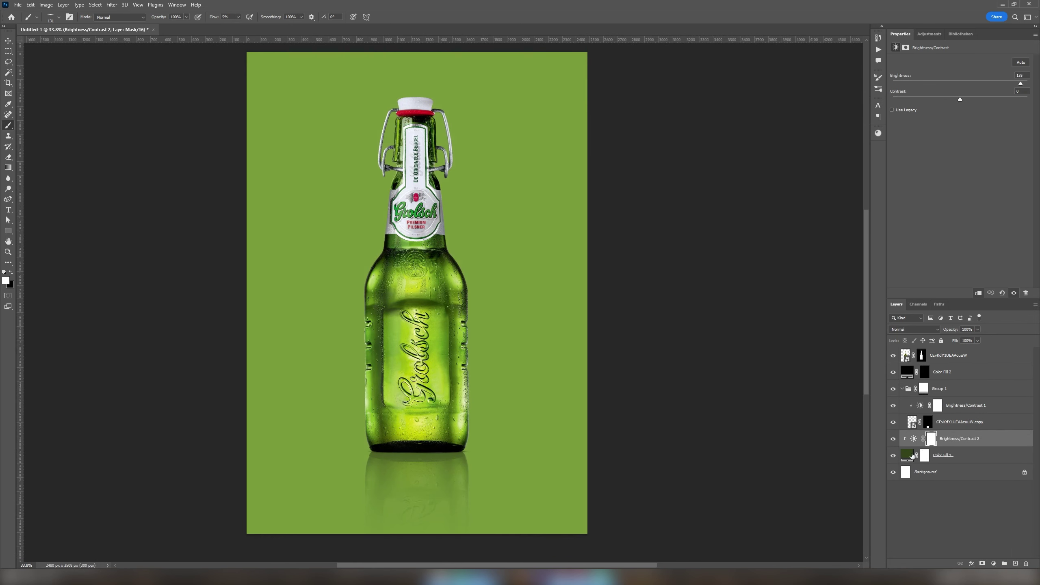
key(ctrl+alt+g)
key(ctrl+i)
Step: Paint a soft white glow behind the bottle with a large soft brush
drag(570, 383, 544, 384)
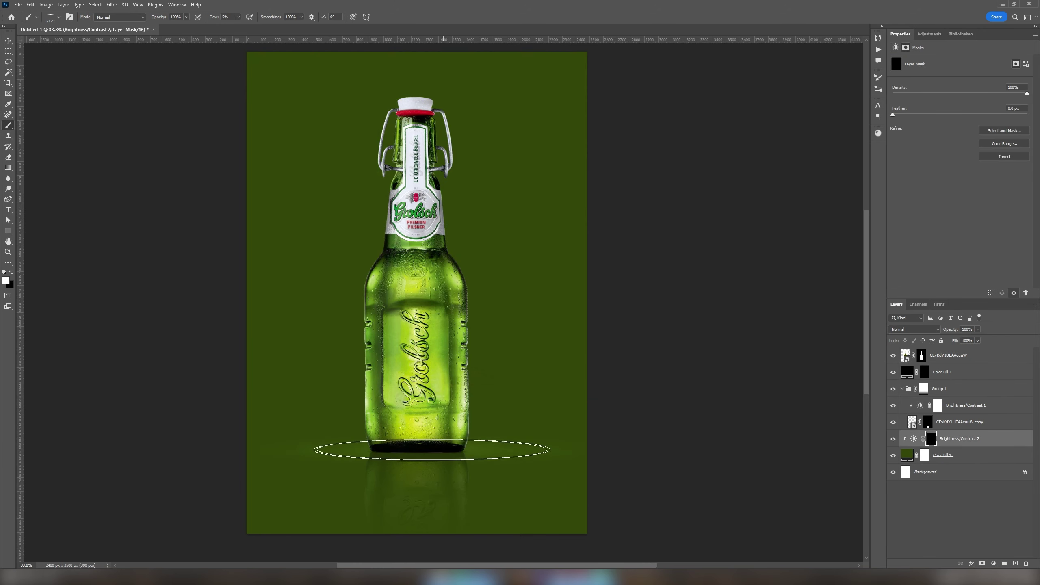
scroll(515, 518, down, 1)
right_click(463, 350)
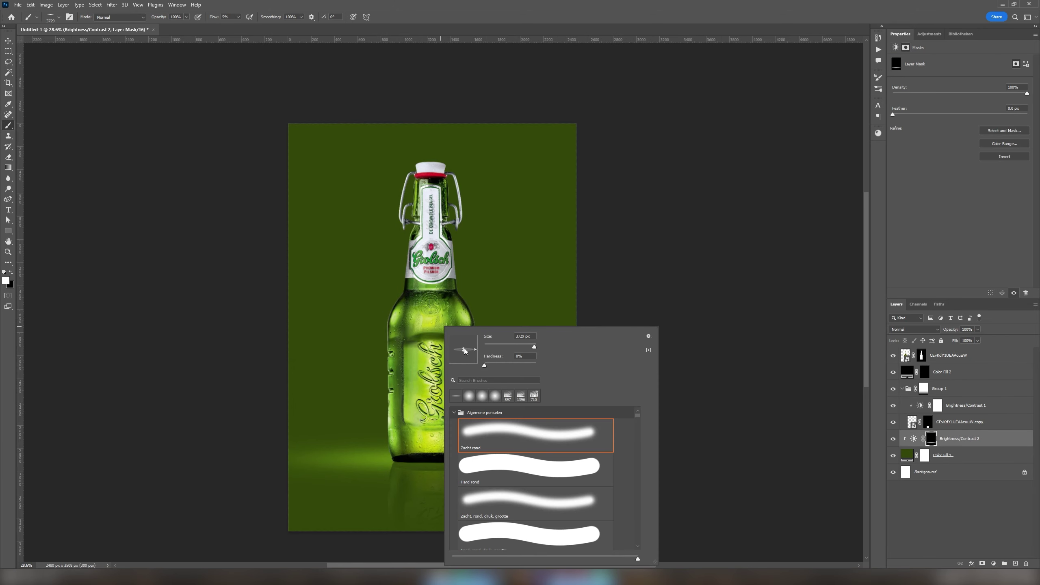
key(Return)
drag(433, 360, 434, 348)
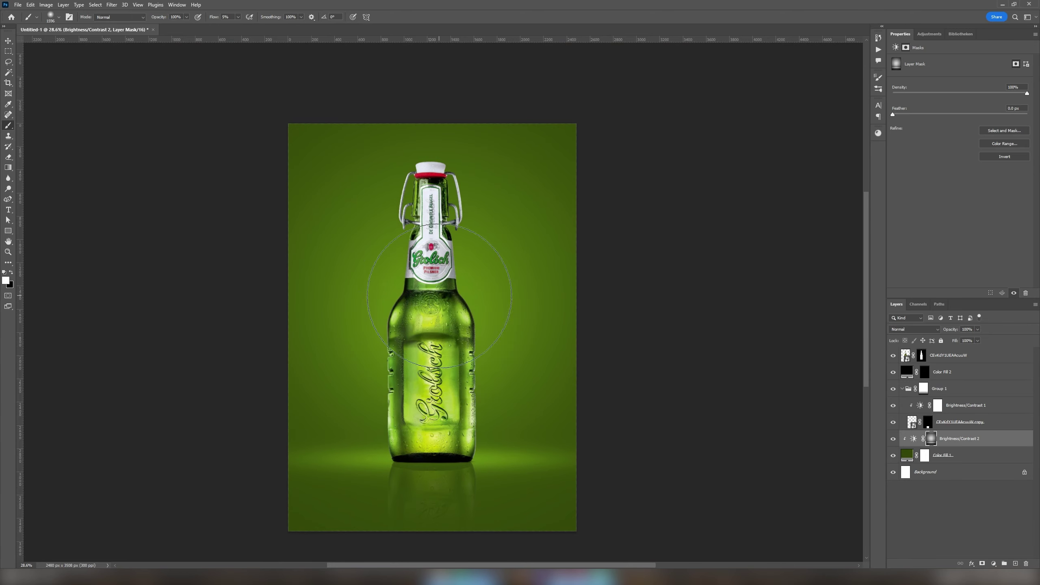
scroll(439, 295, down, 3)
scroll(274, 319, up, 4)
Step: Choose an elliptical brush tip from the brush presets for the floor glow
right_click(395, 328)
click(483, 439)
key(Return)
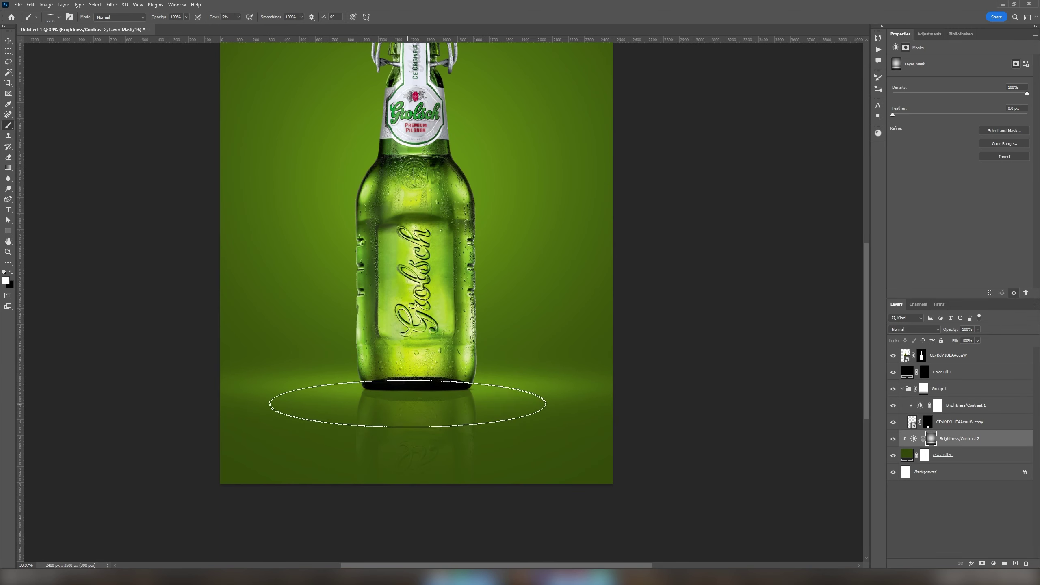
scroll(487, 342, down, 5)
scroll(506, 247, up, 5)
scroll(506, 246, down, 2)
Step: Add a yellow Solid Color layer in Linear Dodge (Add) mode with an inverted mask
key(x)
scroll(506, 246, up, 1)
click(1016, 563)
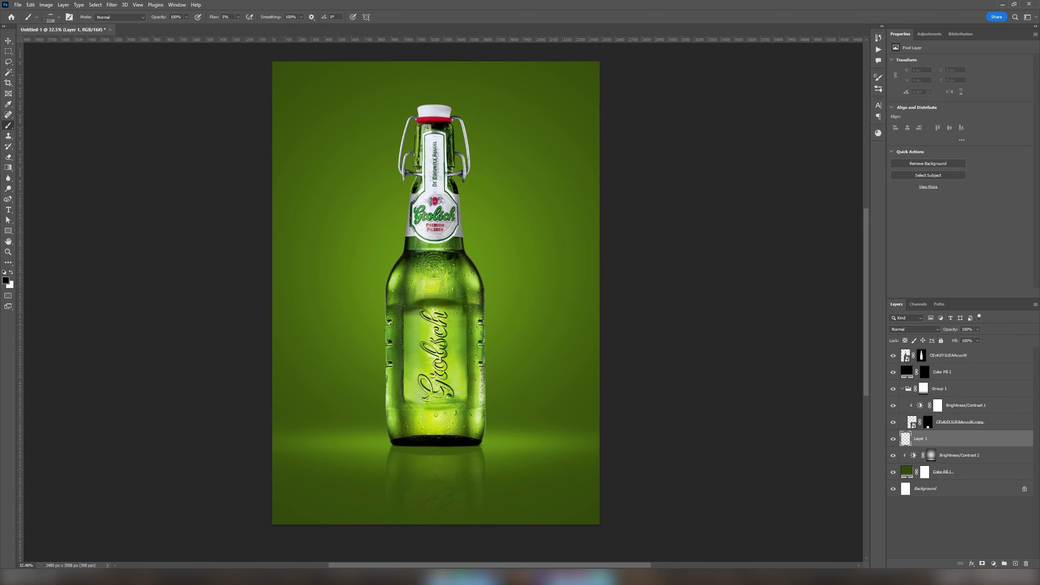
click(983, 423)
click(848, 246)
click(931, 235)
click(915, 329)
click(917, 407)
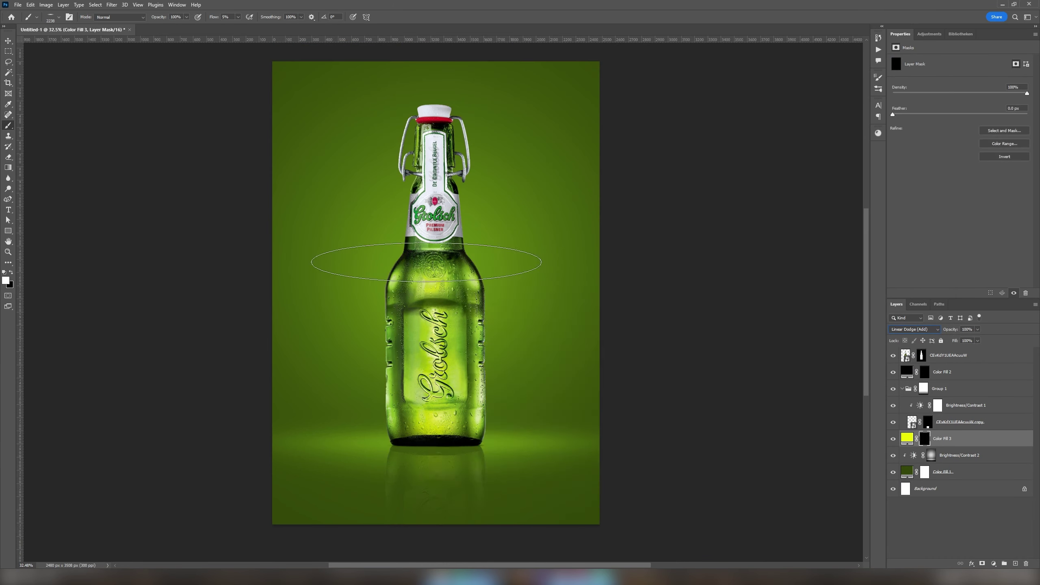
Step: Paint the glow behind the bottle's middle and recolour it to lime green a2ba38
drag(422, 311, 434, 369)
scroll(375, 339, up, 1)
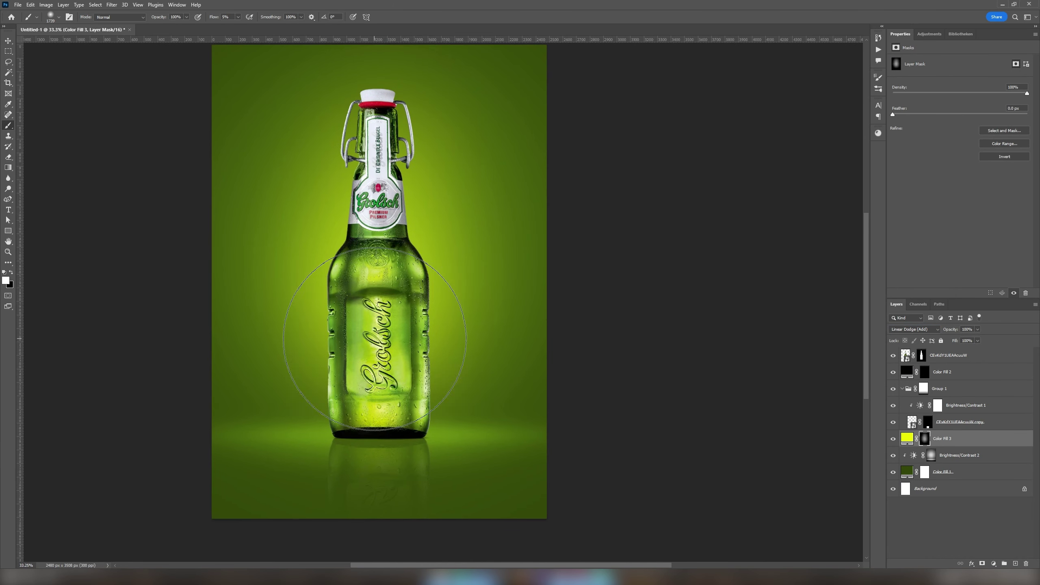
scroll(375, 339, down, 5)
scroll(564, 344, up, 5)
double_click(907, 438)
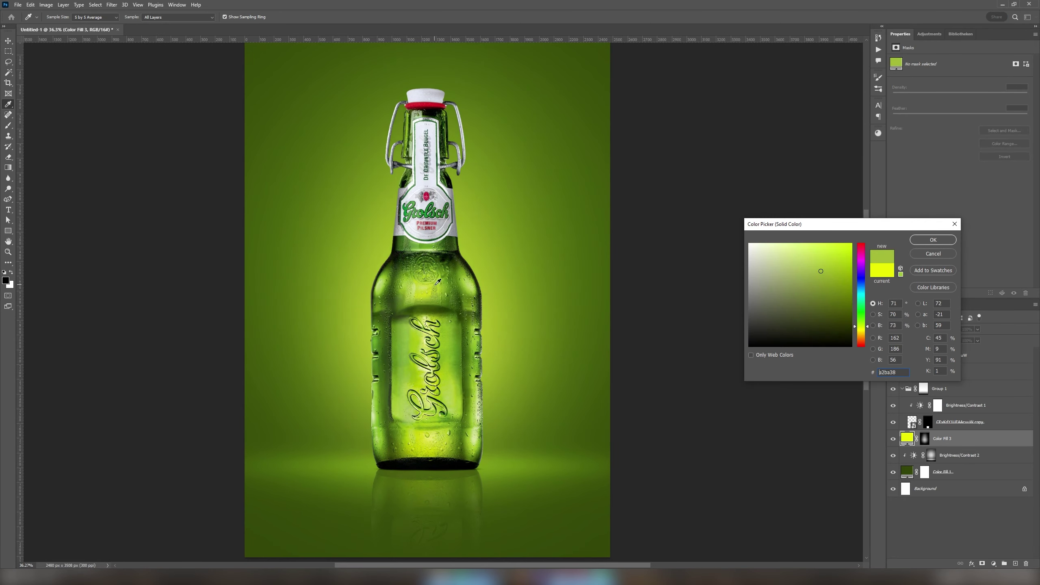
key(Return)
Step: Contract the bottle selection and try a clipped brightness adjustment on the bottle, then remove it
click(63, 5)
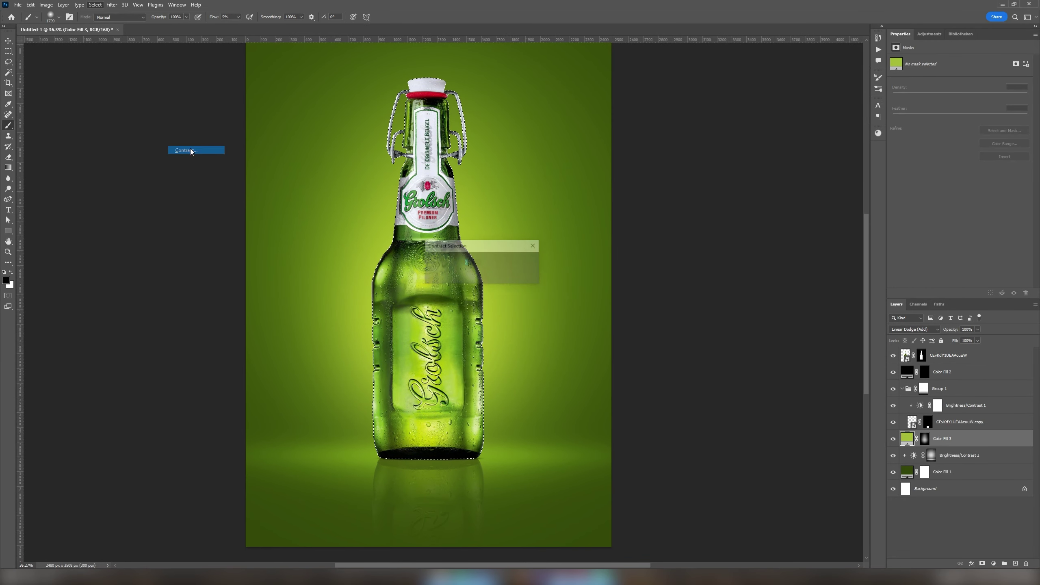
click(229, 151)
click(523, 262)
alt+click(941, 363)
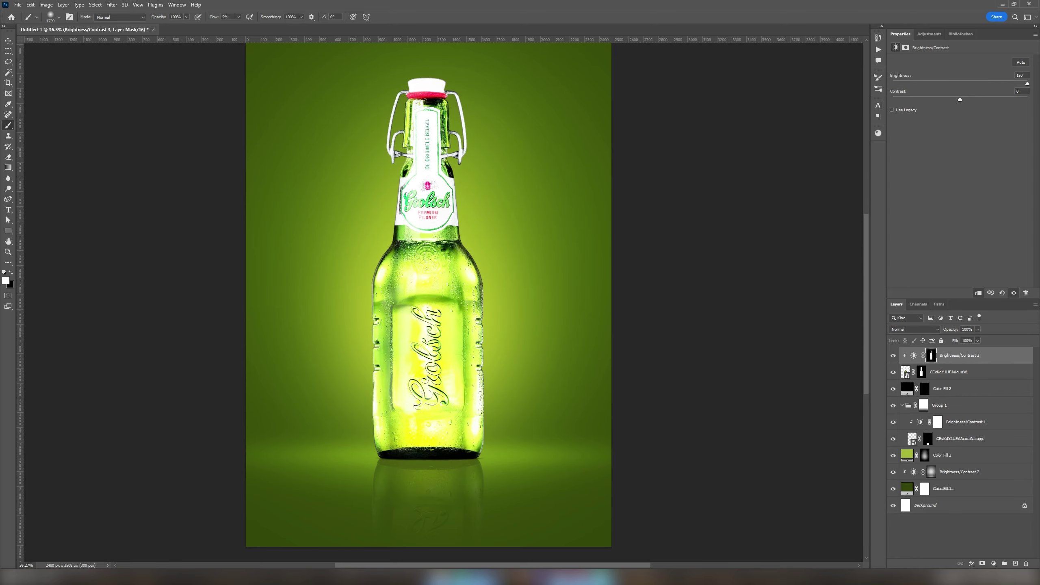
scroll(587, 337, up, 3)
ctrl+click(931, 355)
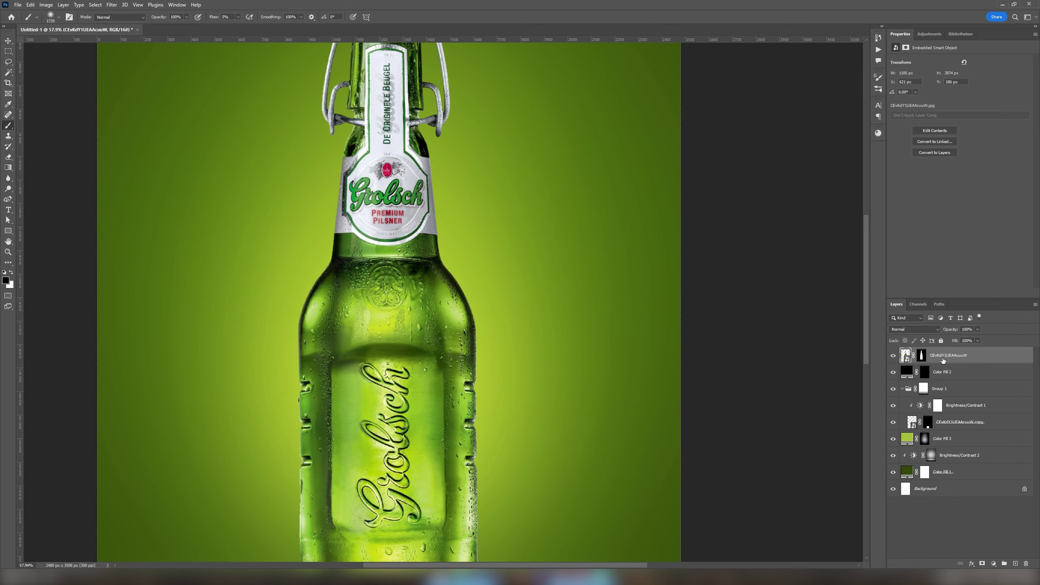
Step: Add a lime-green Solid Color fill masked to the contracted bottle outline
click(95, 4)
click(123, 144)
key(Return)
click(1014, 565)
click(979, 423)
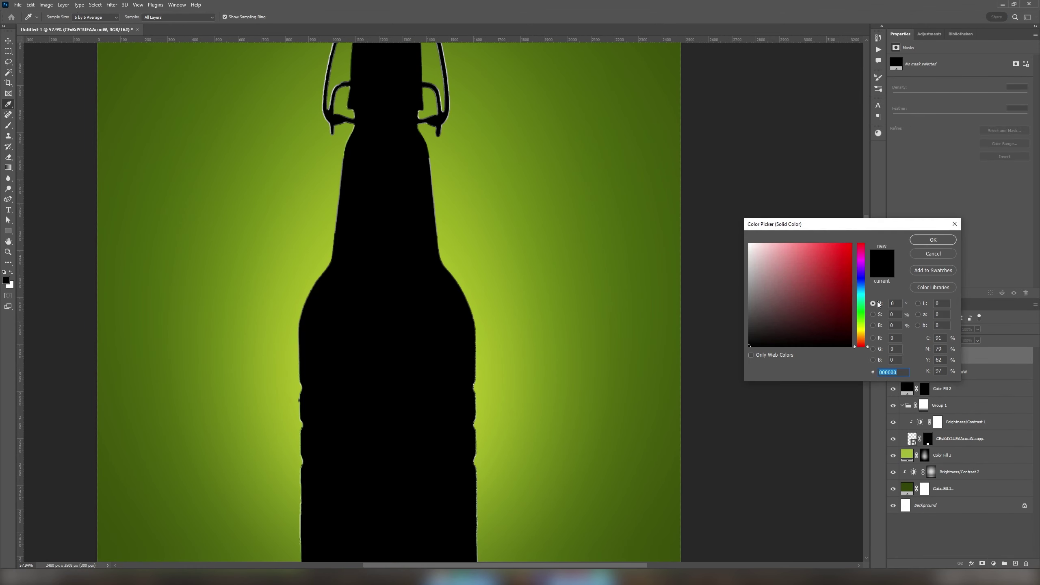
click(532, 286)
key(Return)
scroll(477, 309, up, 5)
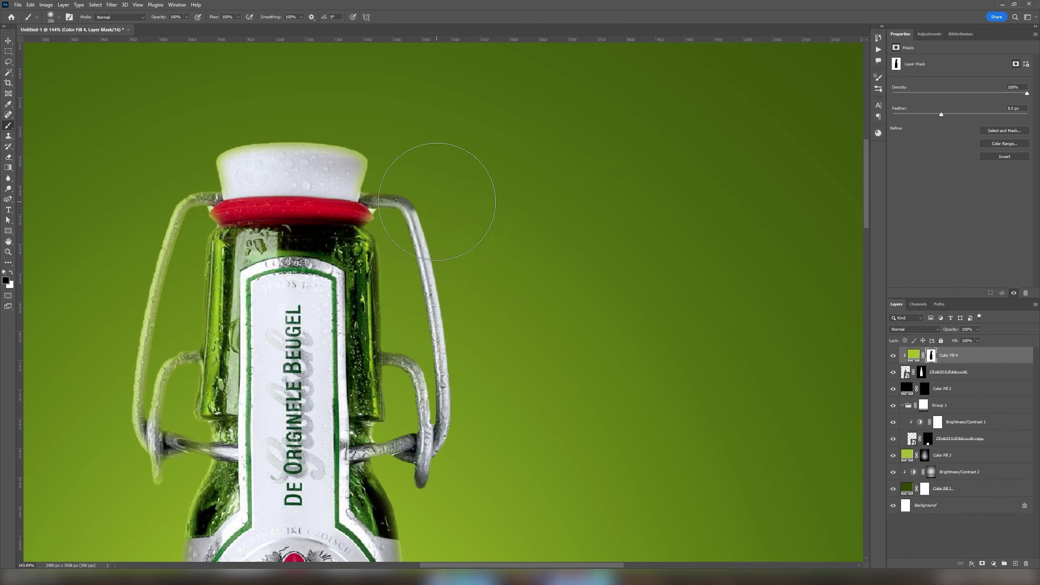
Step: Feather the Color Fill 4 mask to 11.8 px
scroll(125, 445, down, 5)
scroll(323, 361, up, 4)
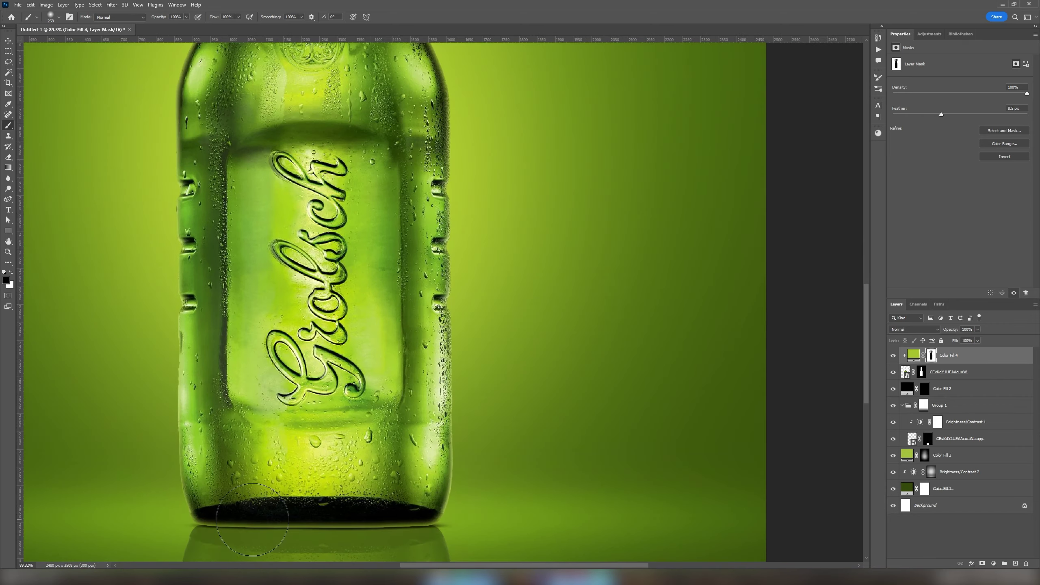
scroll(324, 360, up, 3)
scroll(661, 362, down, 3)
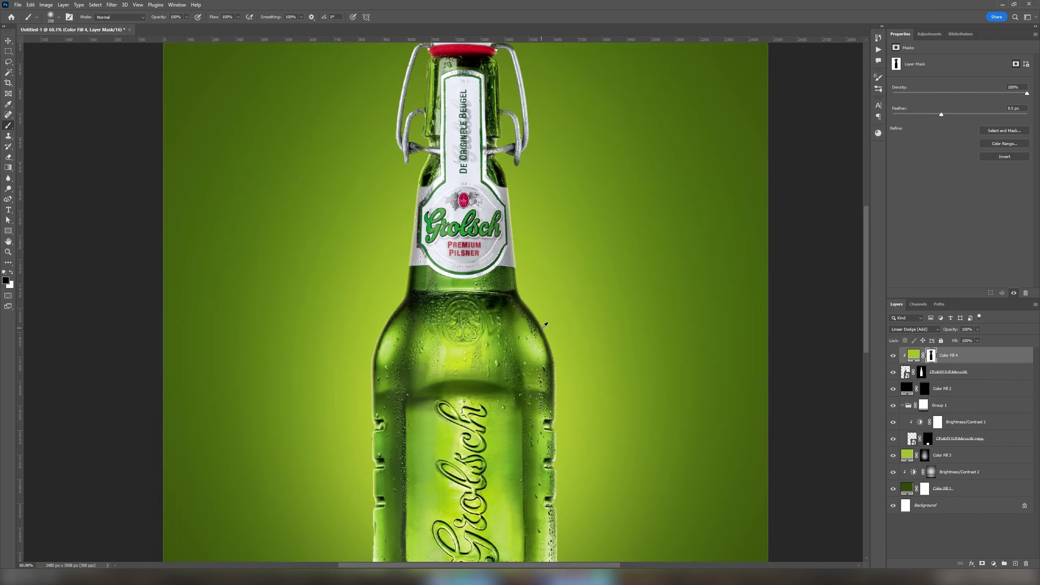
scroll(661, 361, down, 3)
drag(945, 116, 947, 115)
scroll(562, 274, up, 3)
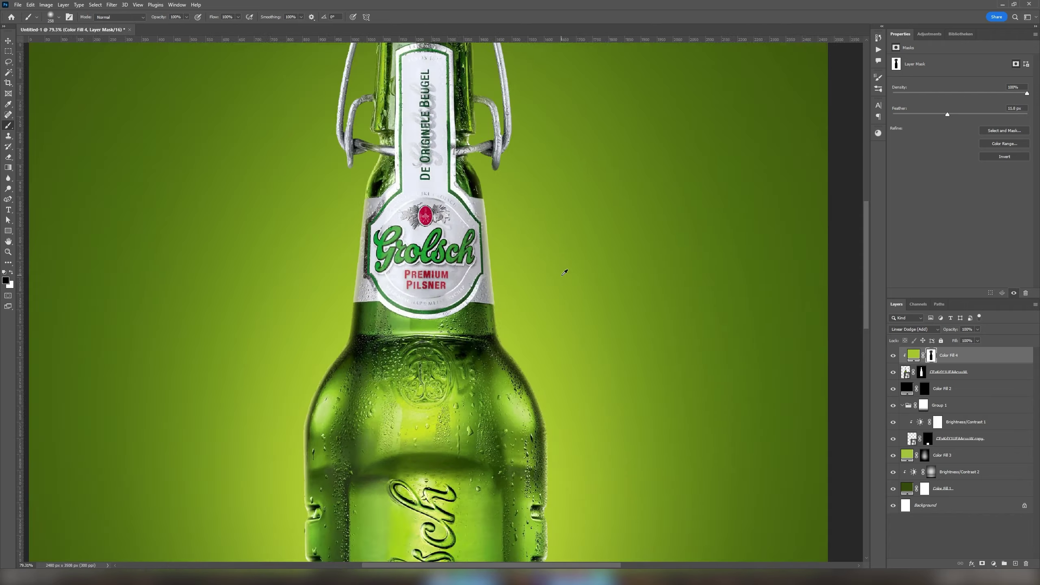
scroll(562, 274, up, 5)
Step: Adjust Blend If settings for Color Fill 4 and fit the image in view
double_click(927, 350)
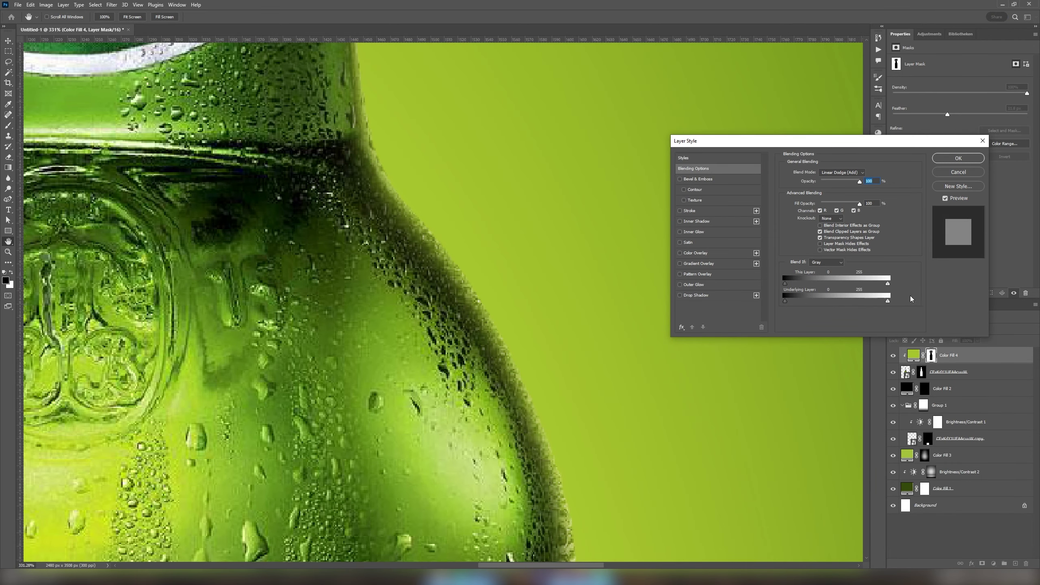
key(Return)
key(ctrl+0)
key(b)
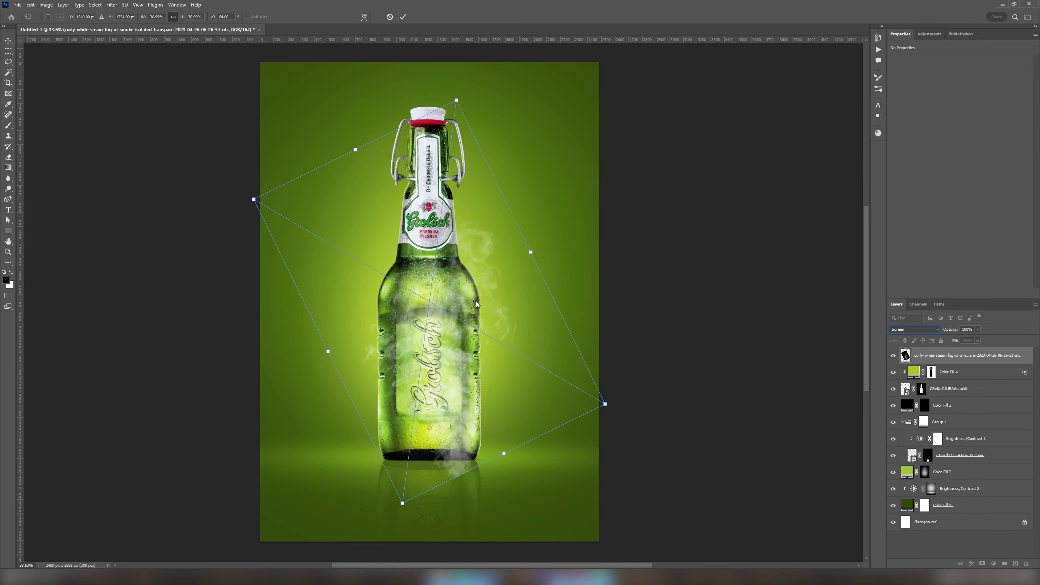
Step: Rotate the smoke beside the bottle and commit its placement
scroll(417, 324, up, 3)
drag(447, 287, 382, 377)
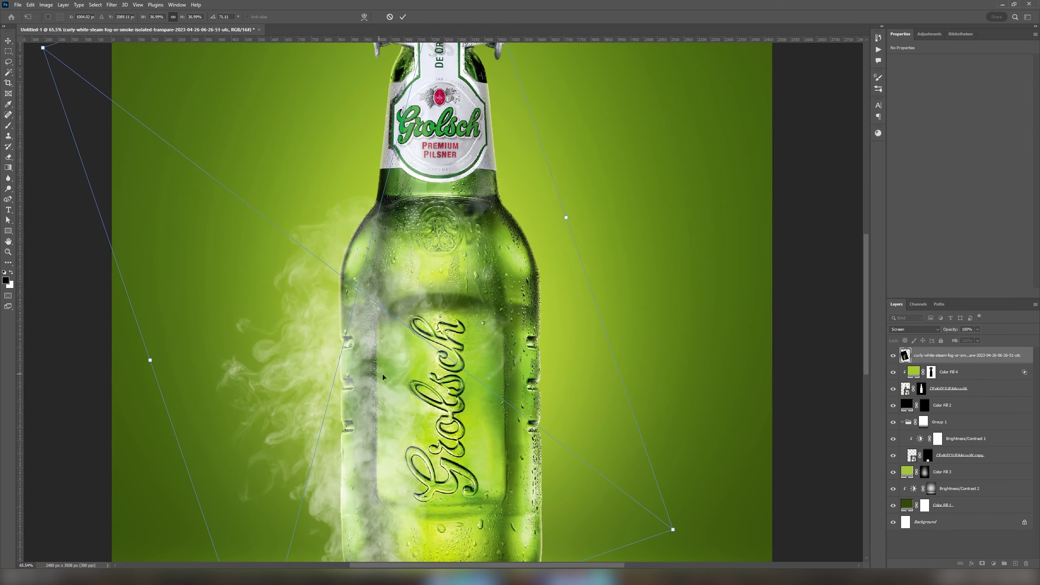
key(Return)
scroll(383, 377, down, 3)
Step: Mask the smoke and paint black to hide it over the lower bottle and left side
click(982, 563)
right_click(451, 258)
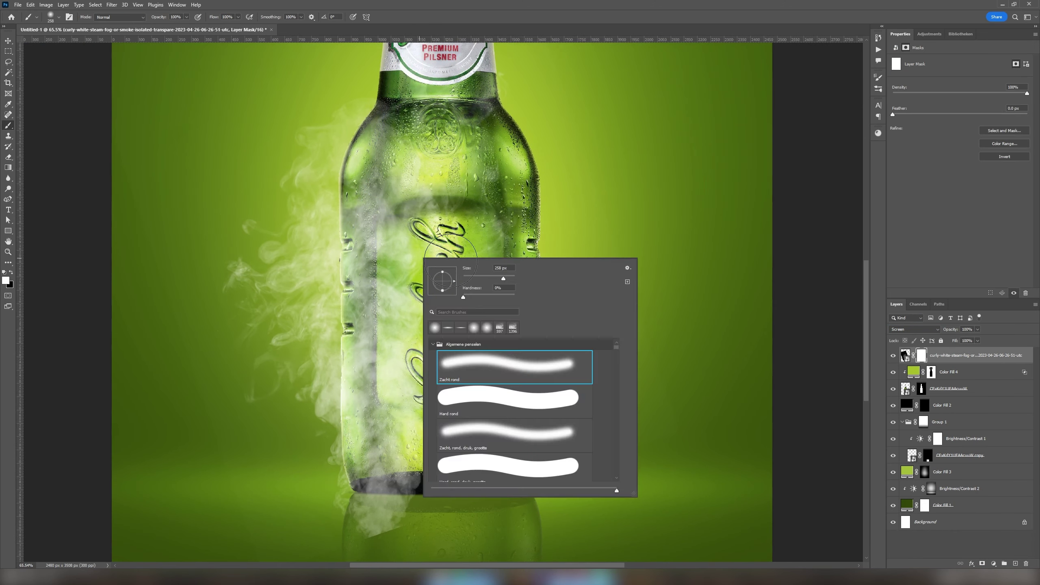
key(Escape)
key(x)
mouse_move(385, 533)
mouse_down()
mouse_move(389, 369)
mouse_move(405, 279)
mouse_move(487, 197)
mouse_up()
drag(283, 109, 274, 392)
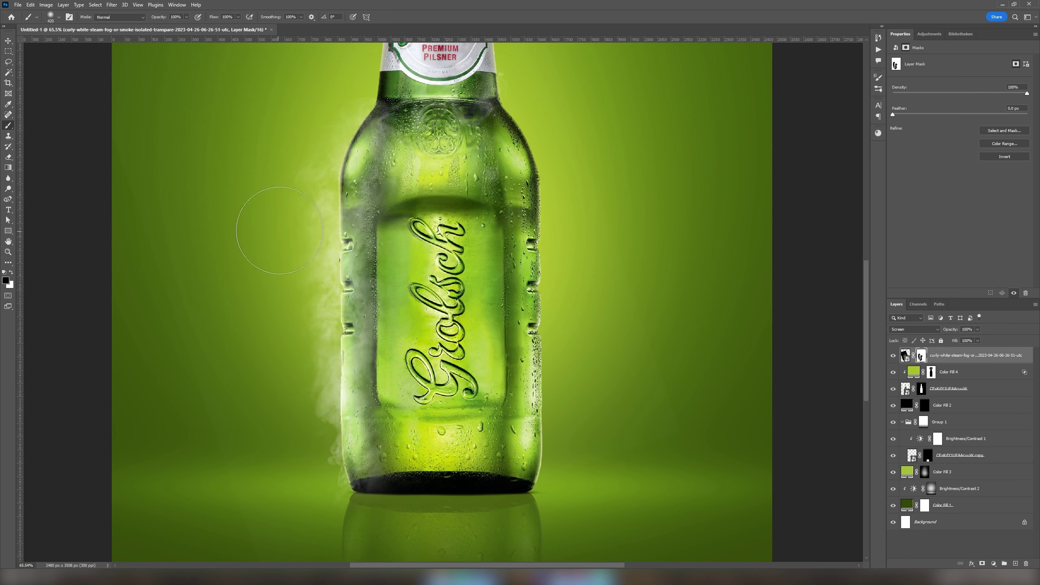
scroll(288, 421, down, 2)
scroll(328, 421, down, 2)
scroll(389, 419, down, 3)
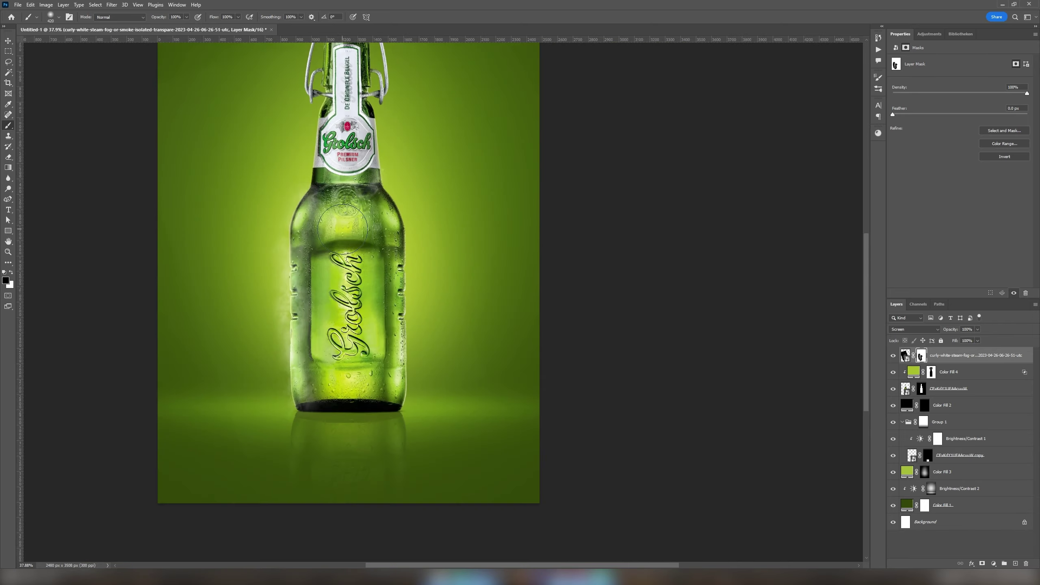
scroll(490, 416, down, 1)
scroll(281, 492, up, 2)
scroll(349, 403, down, 2)
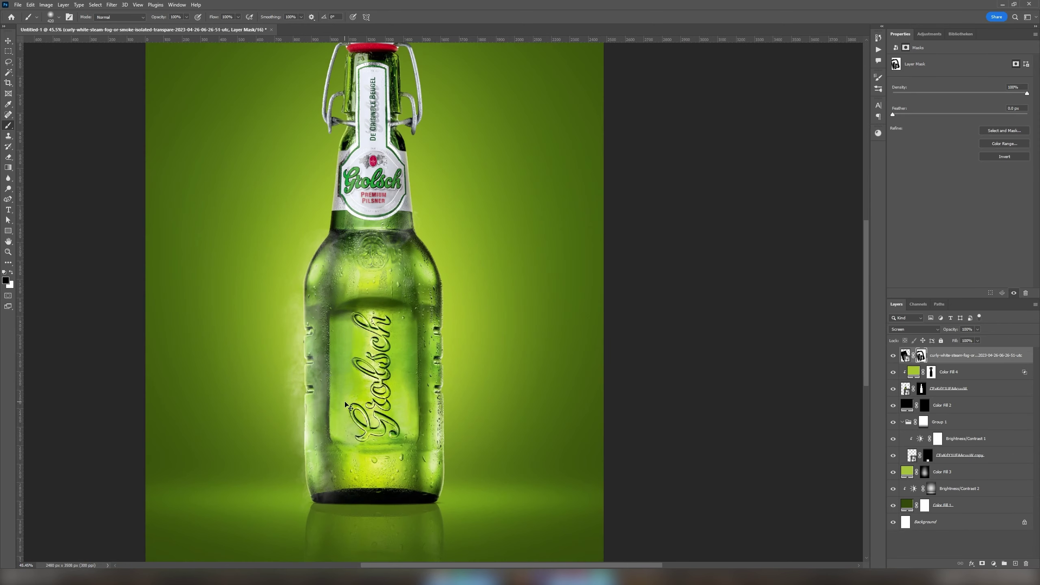
scroll(350, 403, down, 1)
Step: Add a Levels adjustment above the smoke and duplicate the smoke layer
click(941, 357)
click(1008, 458)
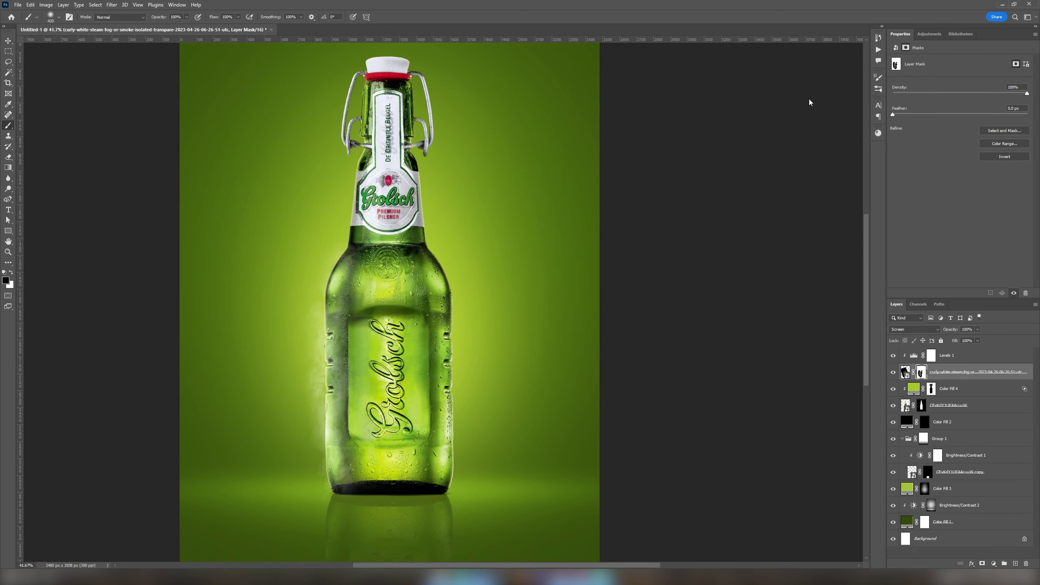
key(ctrl+j)
key(ctrl+t)
Step: Rotate the duplicate smoke around the bottle and give it a layer mask
drag(633, 400, 634, 424)
key(Return)
click(982, 564)
key(b)
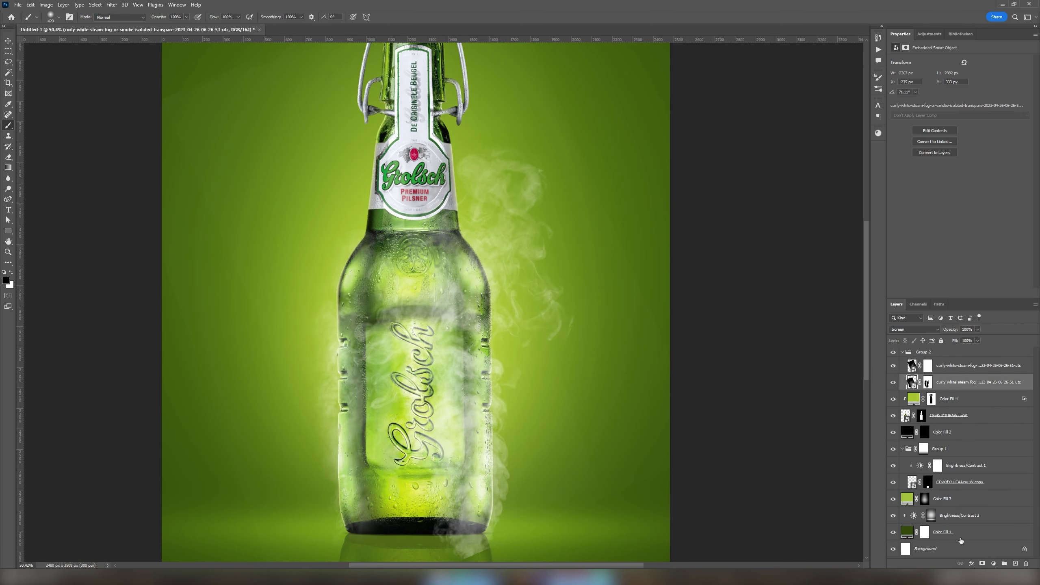
Step: Clip Levels 1 and Levels 2 to the smoke layers, raising black input to 15
click(993, 564)
click(997, 455)
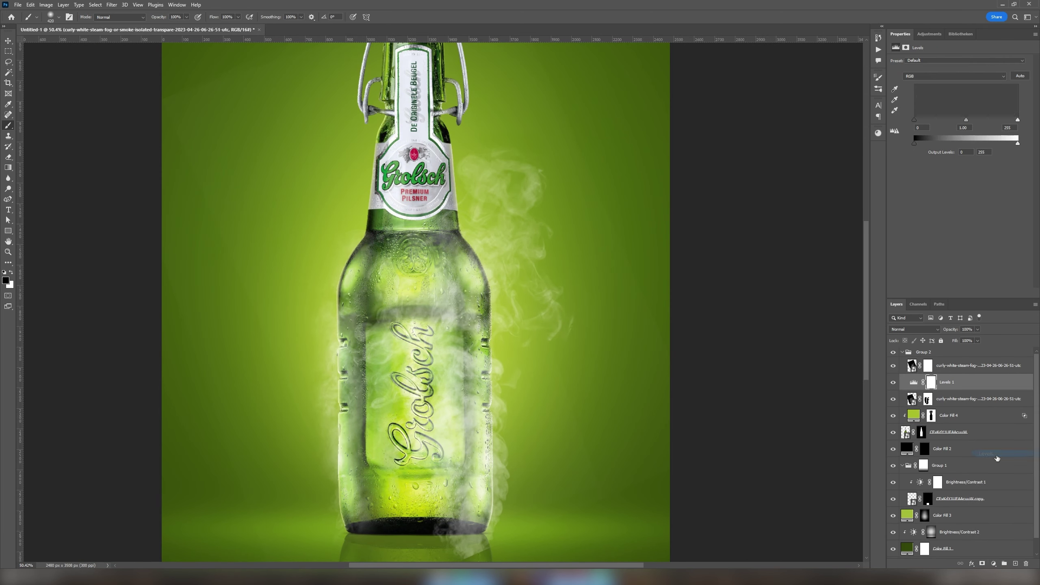
key(ctrl+alt+g)
key(alt+bracketright)
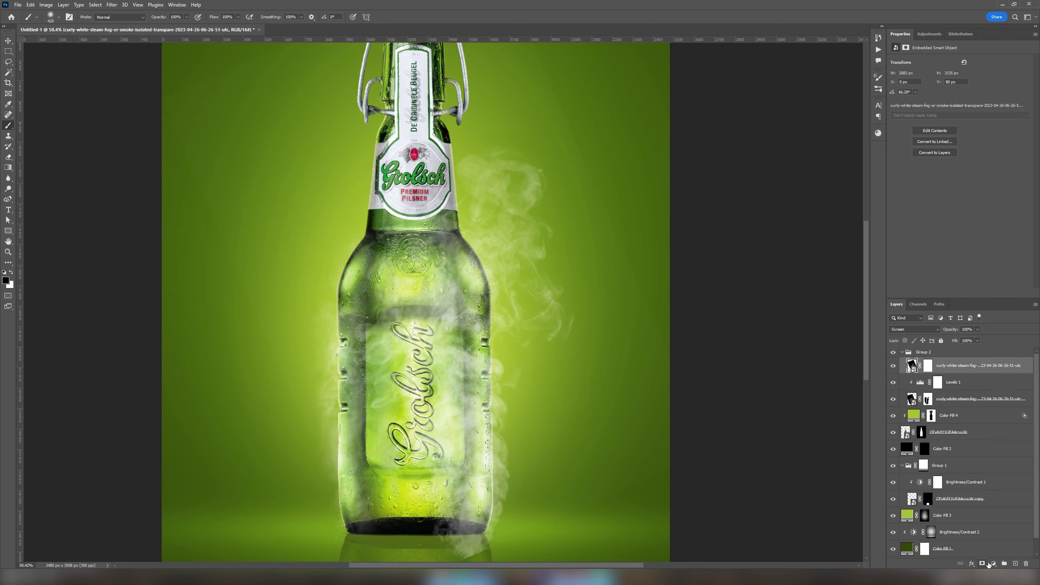
click(993, 564)
click(991, 455)
key(ctrl+alt+g)
drag(916, 120, 919, 119)
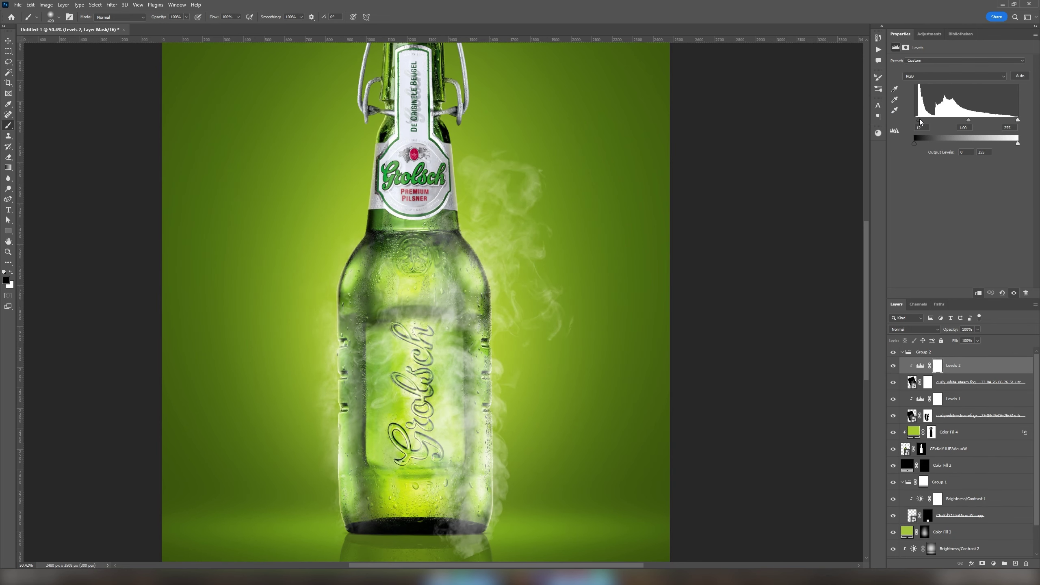
Step: Paint out the top smoke covering the label and the bottle's left side
click(927, 382)
scroll(410, 287, up, 2)
drag(451, 430, 394, 266)
mouse_move(410, 307)
mouse_down()
mouse_move(388, 274)
mouse_move(401, 161)
mouse_up()
drag(585, 311, 311, 204)
scroll(410, 287, down, 4)
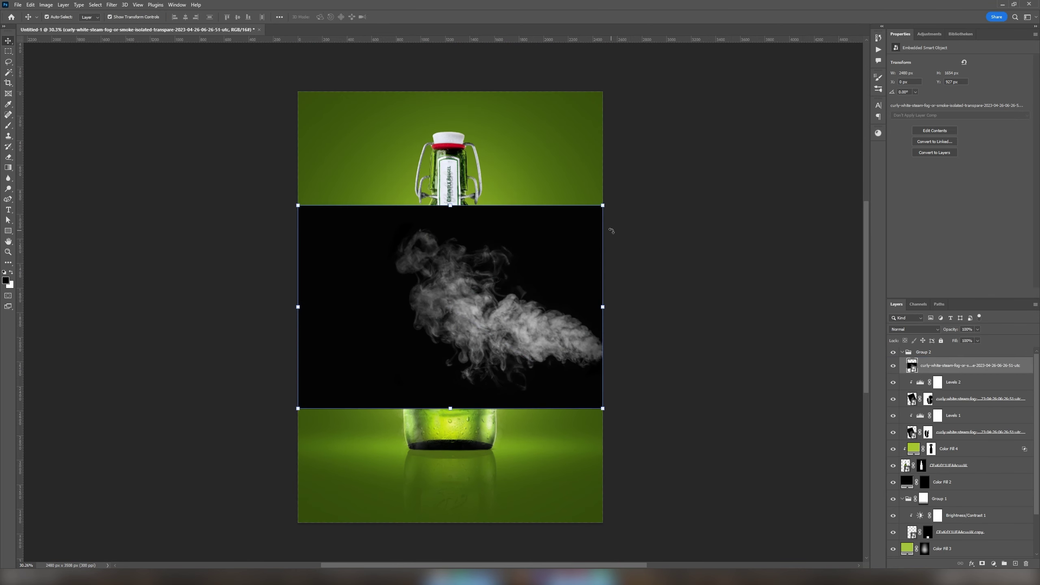
Step: Rotate the new steam image about 66° and move it below the bottle layer
drag(610, 226, 589, 418)
scroll(487, 318, up, 3)
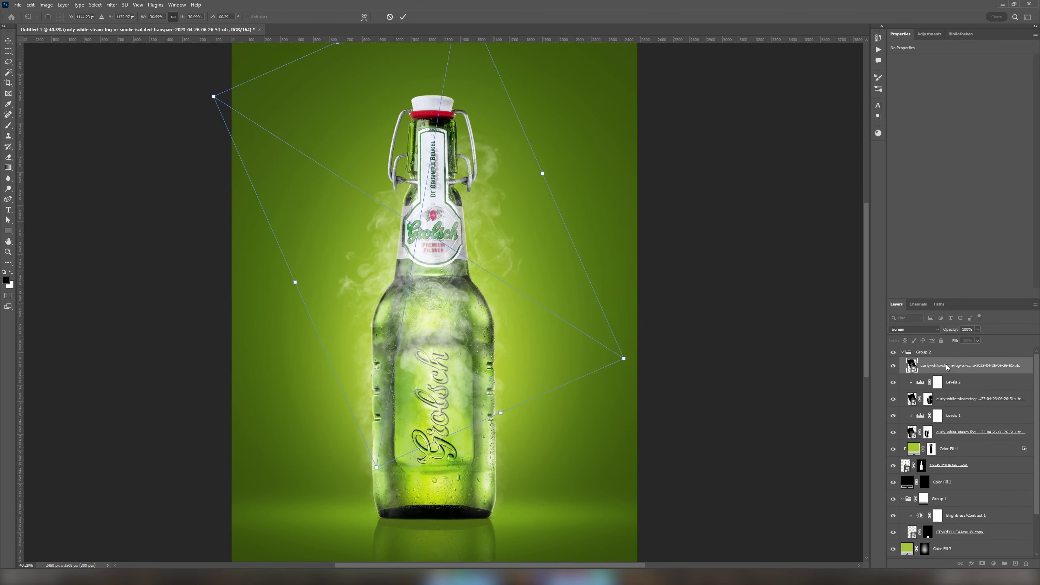
key(Return)
drag(970, 365, 949, 474)
Step: Add a Levels 3 adjustment and a layer mask to the new smoke layer
key(ctrl+l)
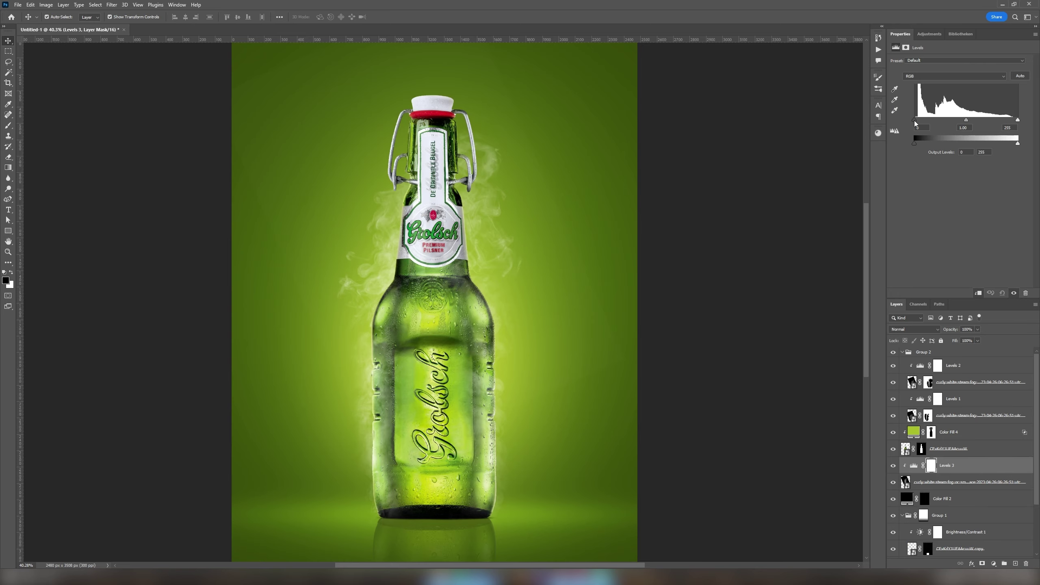
scroll(545, 346, up, 2)
click(975, 481)
click(982, 563)
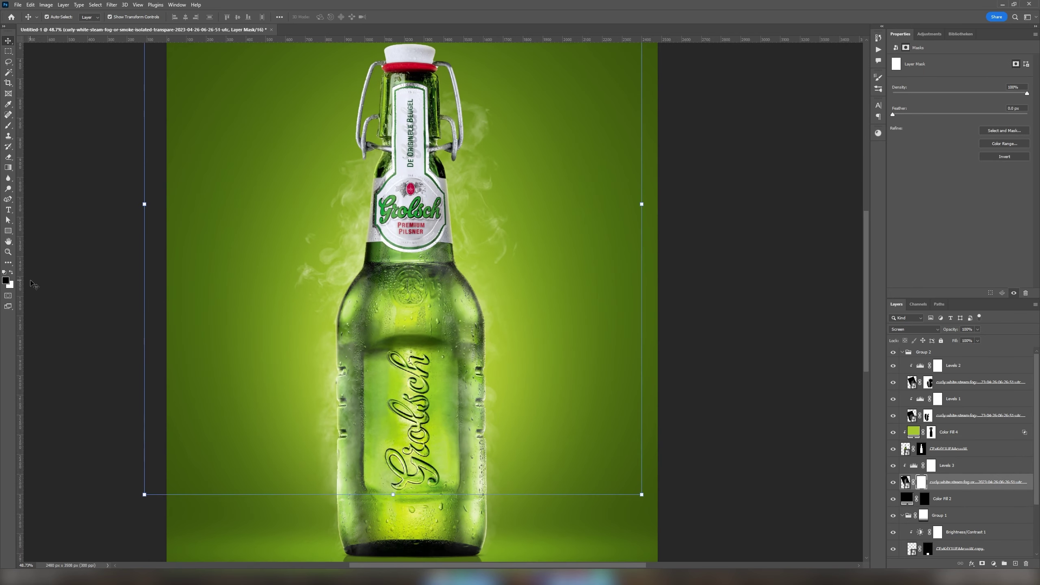
Step: Paint black on the smoke mask so only soft wisps remain around the glass
key(b)
scroll(564, 249, down, 2)
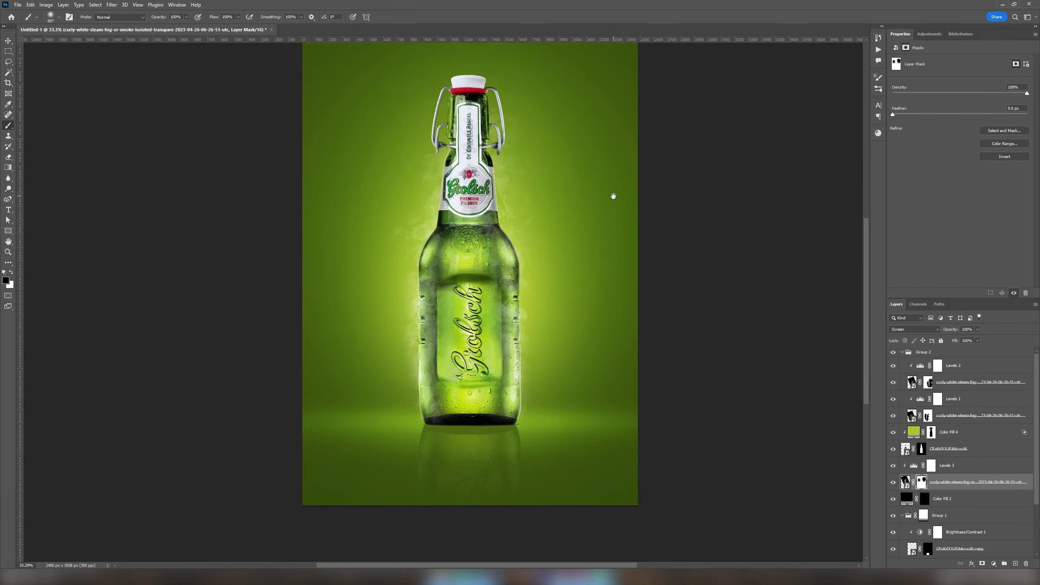
ctrl+click(607, 275)
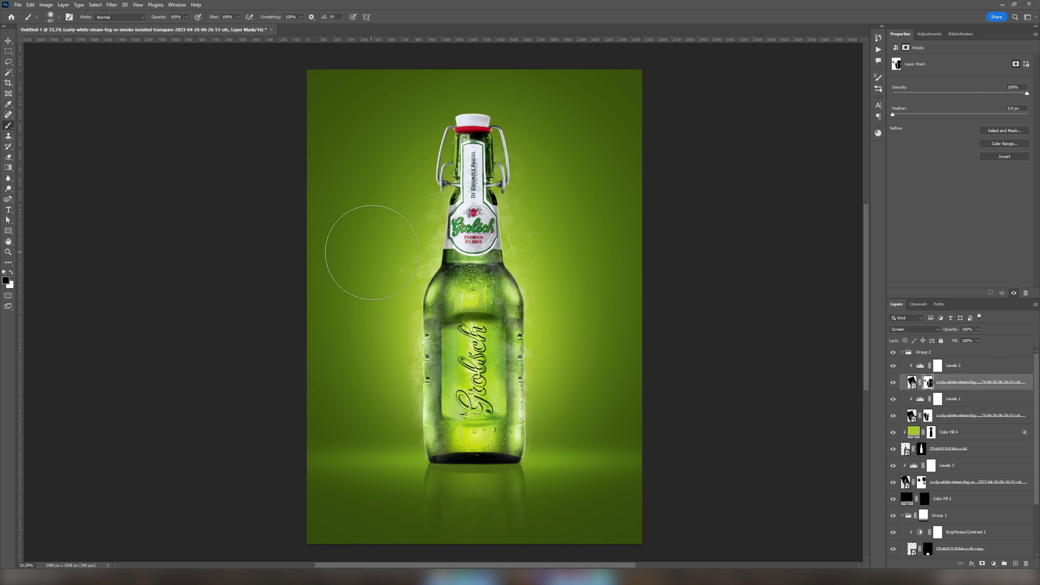
scroll(348, 232, up, 3)
scroll(578, 249, down, 5)
scroll(578, 249, up, 1)
scroll(941, 450, down, 2)
Step: Recolour the Color Fill 1 base to a deep saturated green, 263a09
double_click(907, 499)
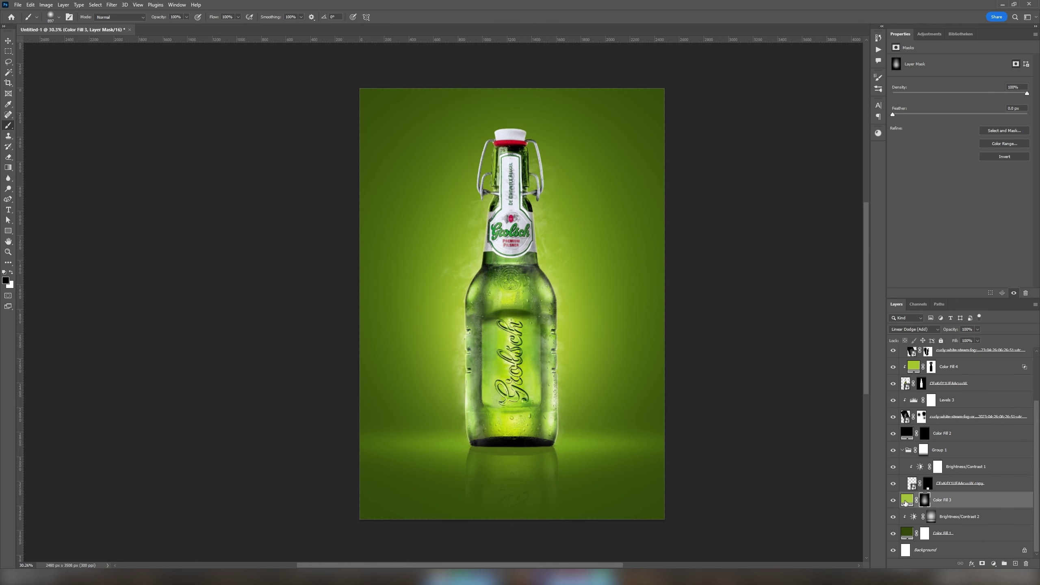
key(Escape)
key(alt+bracketleft)
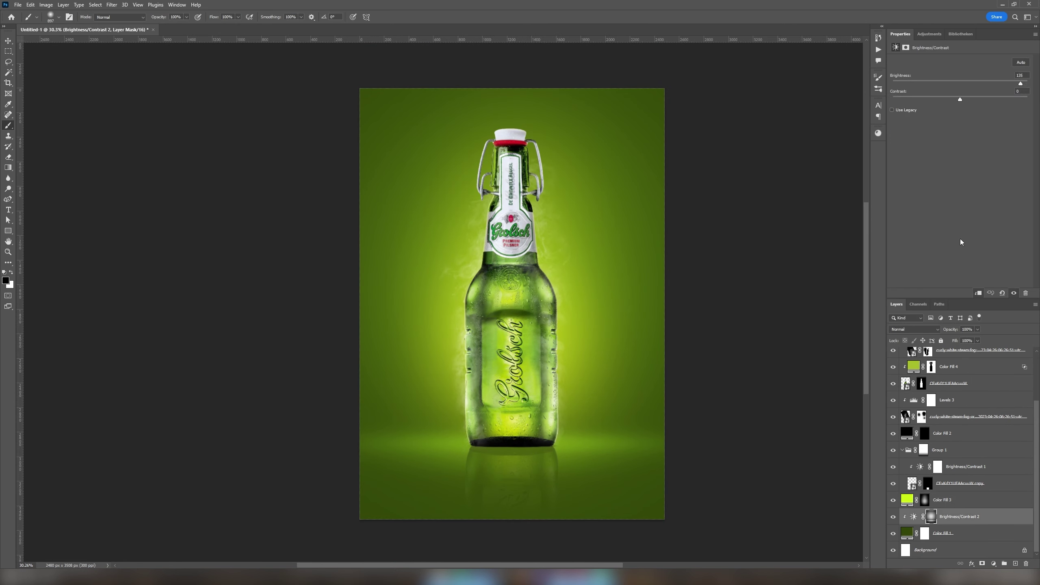
double_click(907, 533)
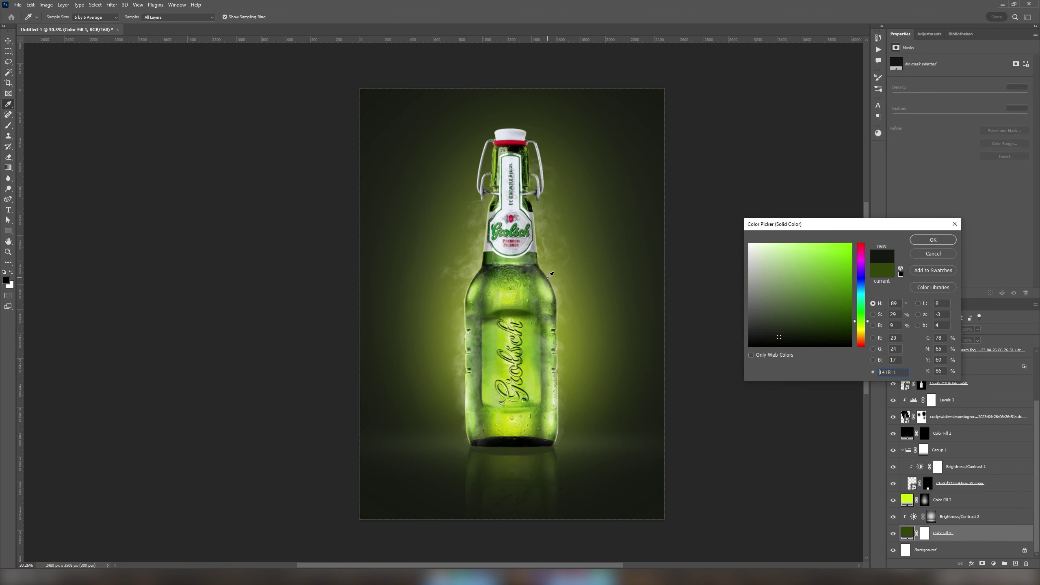
click(539, 267)
drag(824, 264, 837, 328)
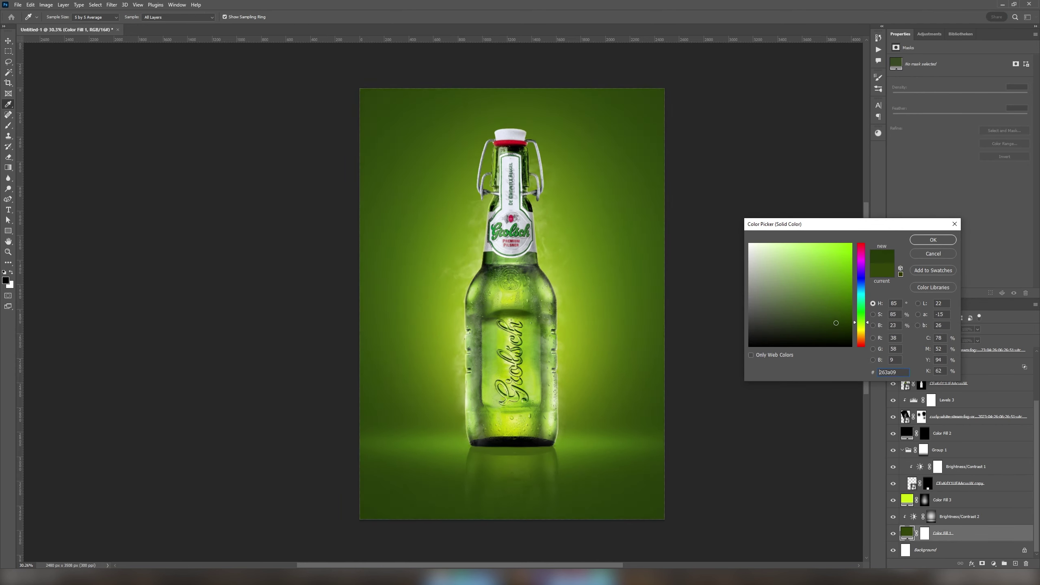
click(933, 240)
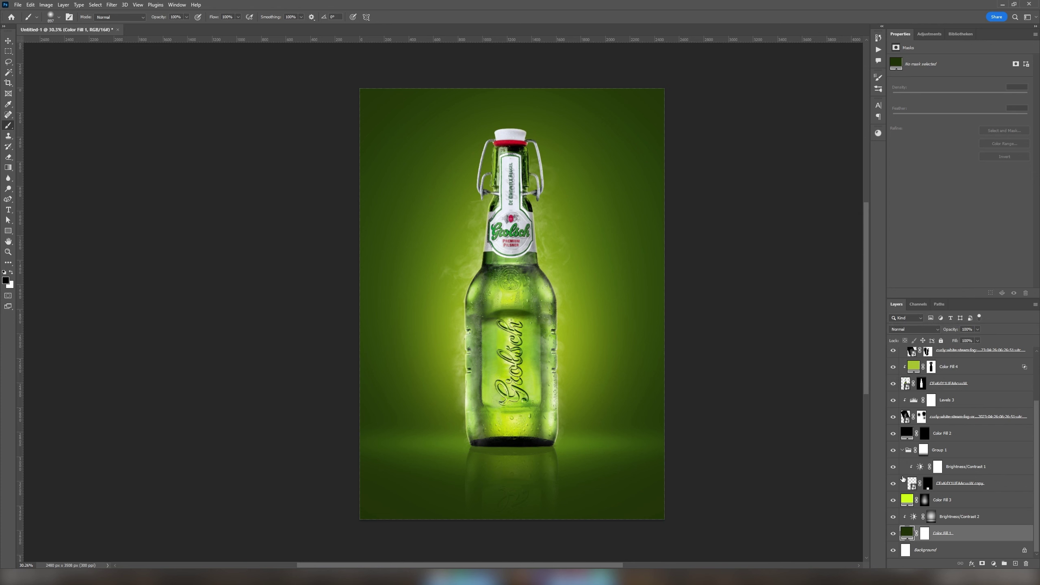
Step: Place the snow image in Screen mode at 24% opacity, masked to the bottle neck
drag(582, 248, 580, 271)
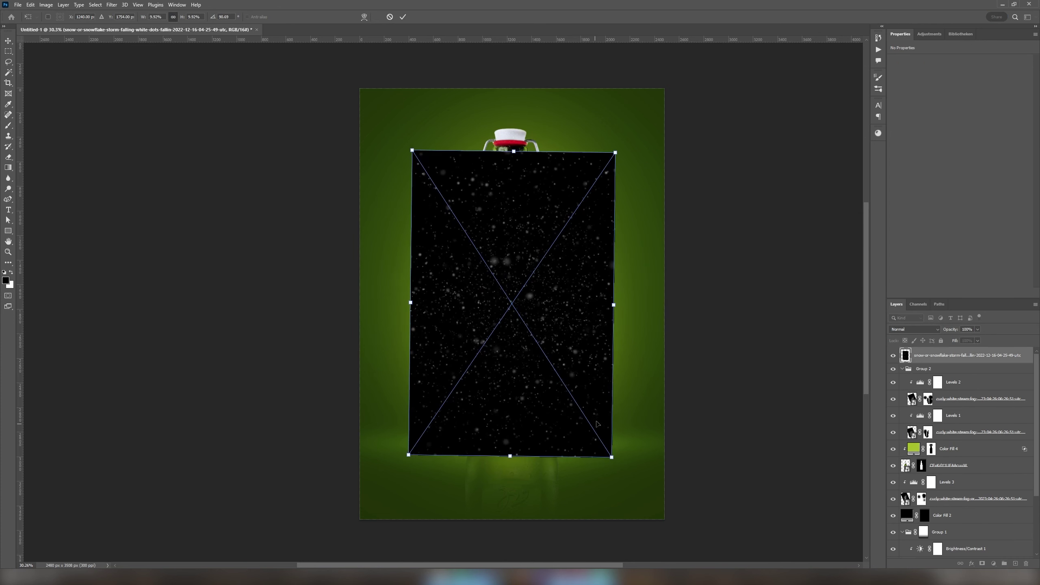
key(Return)
key(shift+alt+s)
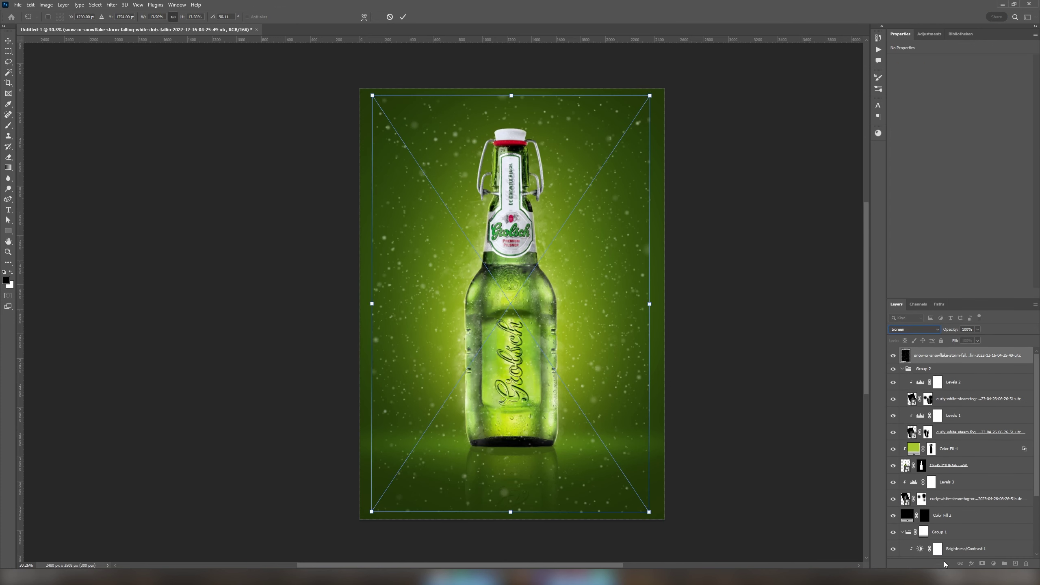
click(977, 329)
drag(979, 339, 952, 339)
alt+click(982, 564)
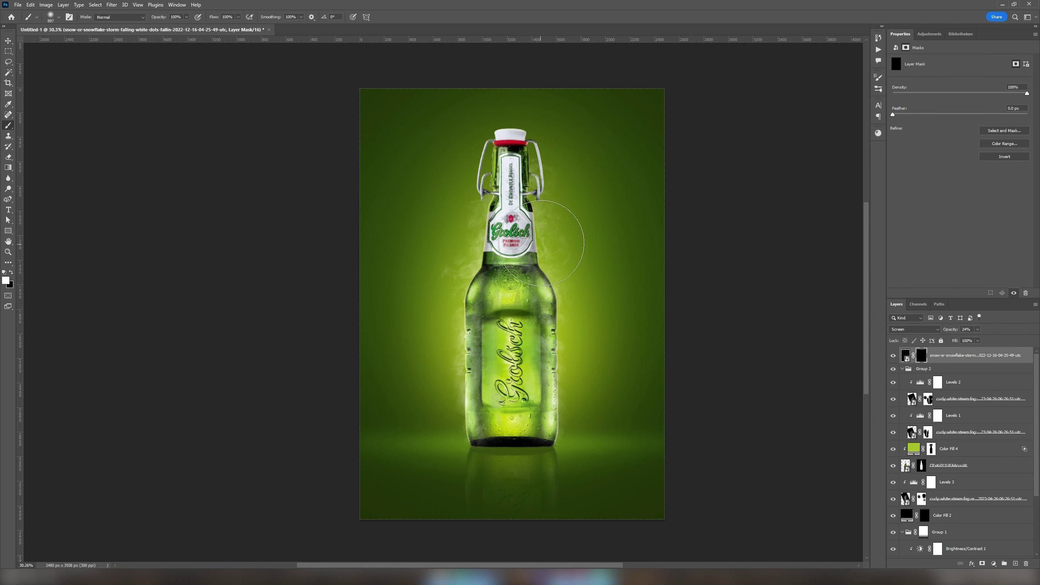
drag(541, 243, 569, 233)
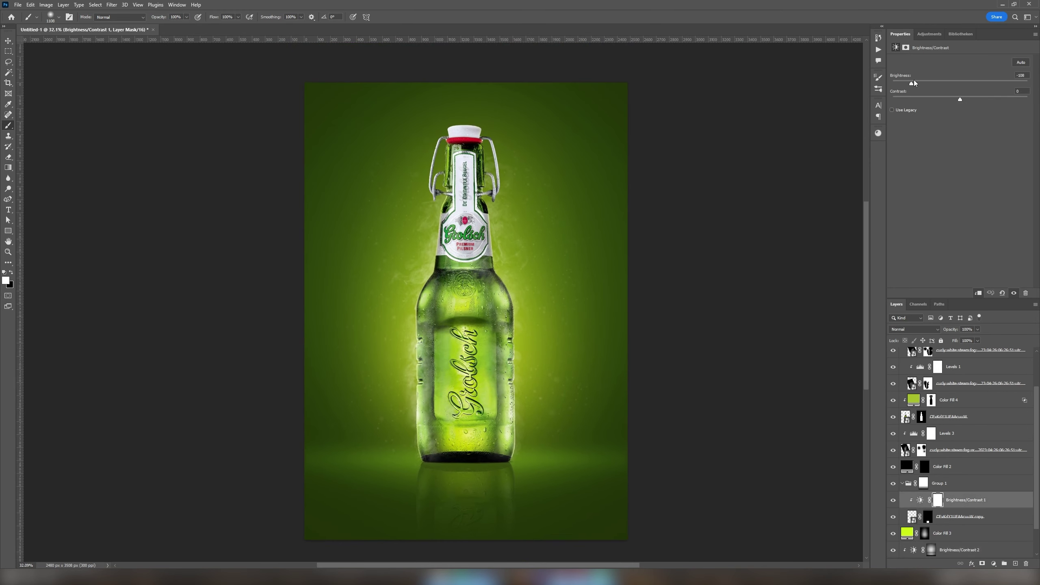
Step: Fill Group 1's mask with black and switch to the Gradient tool
click(924, 483)
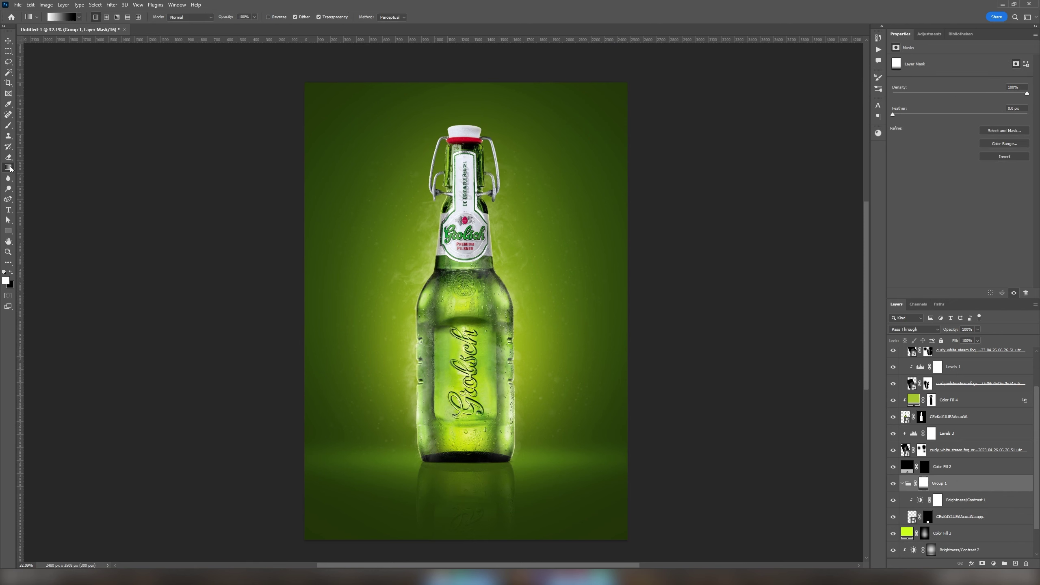
key(ctrl+i)
key(g)
scroll(470, 386, down, 2)
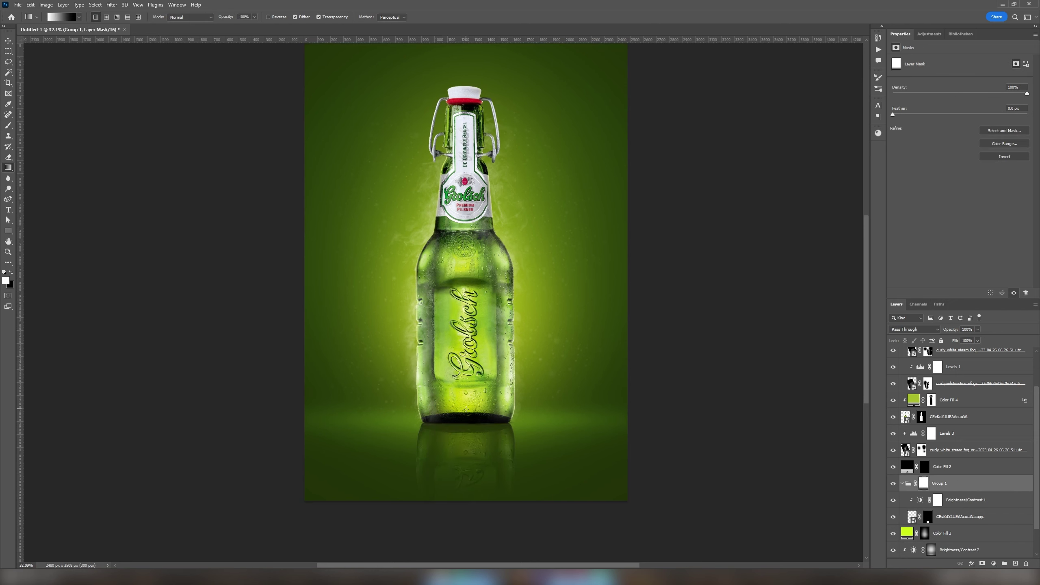
Step: Apply a Motion Blur (angle 0, distance 27) to the reflection copy layer
click(958, 516)
scroll(958, 504, down, 1)
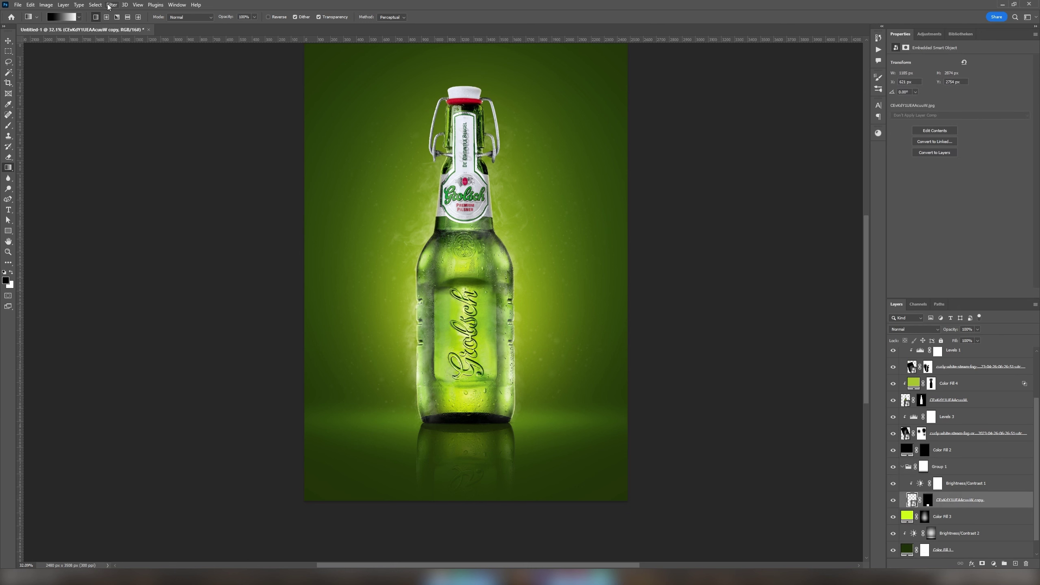
click(111, 5)
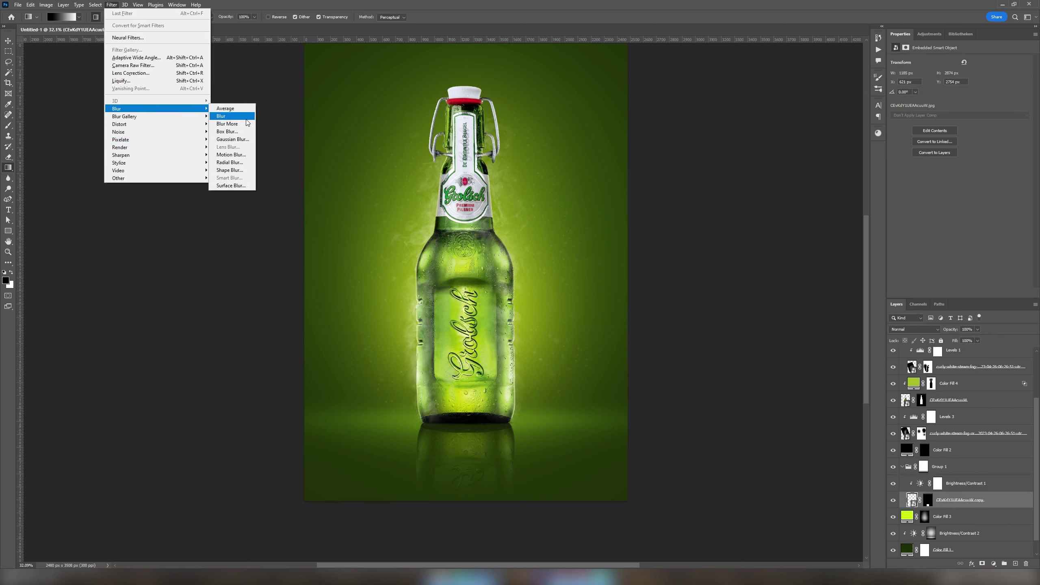
click(228, 155)
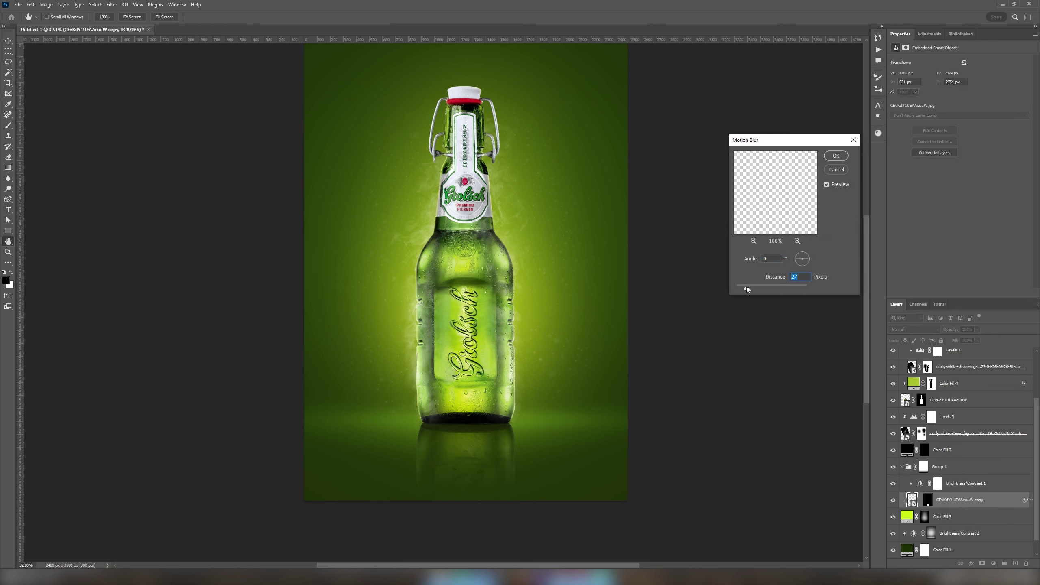
click(836, 155)
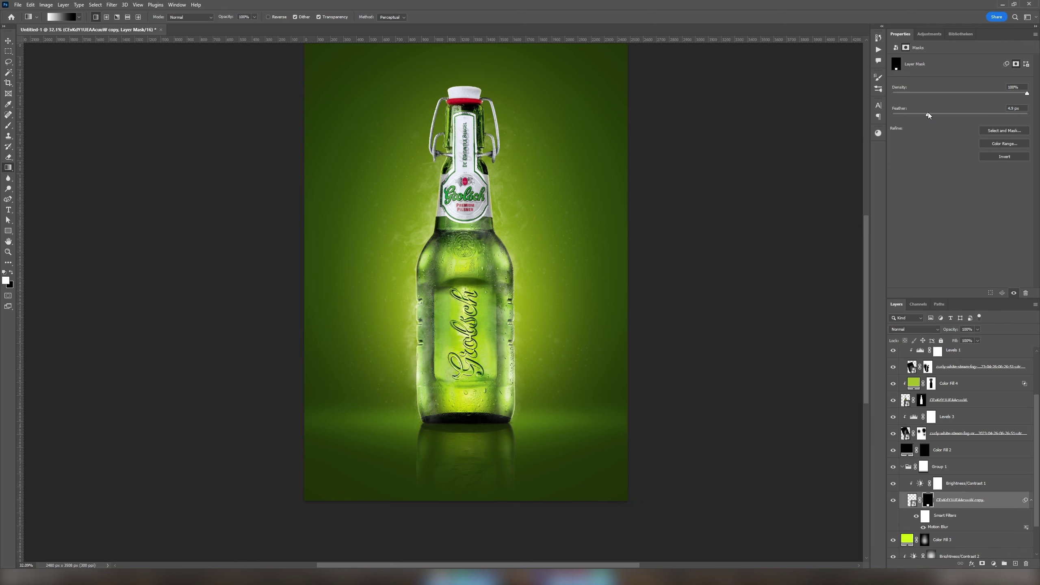
Step: Select the Motion Blur filter mask for painting with the Brush tool
click(925, 515)
key(b)
scroll(441, 372, up, 3)
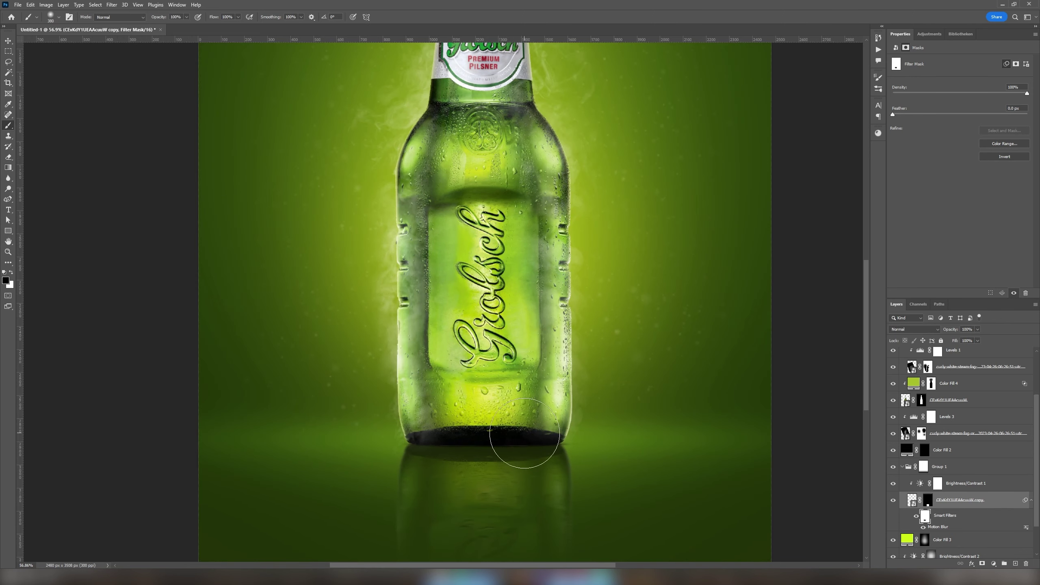
scroll(446, 431, down, 3)
Step: Add a Hue/Saturation adjustment layer at the top of the stack
click(994, 564)
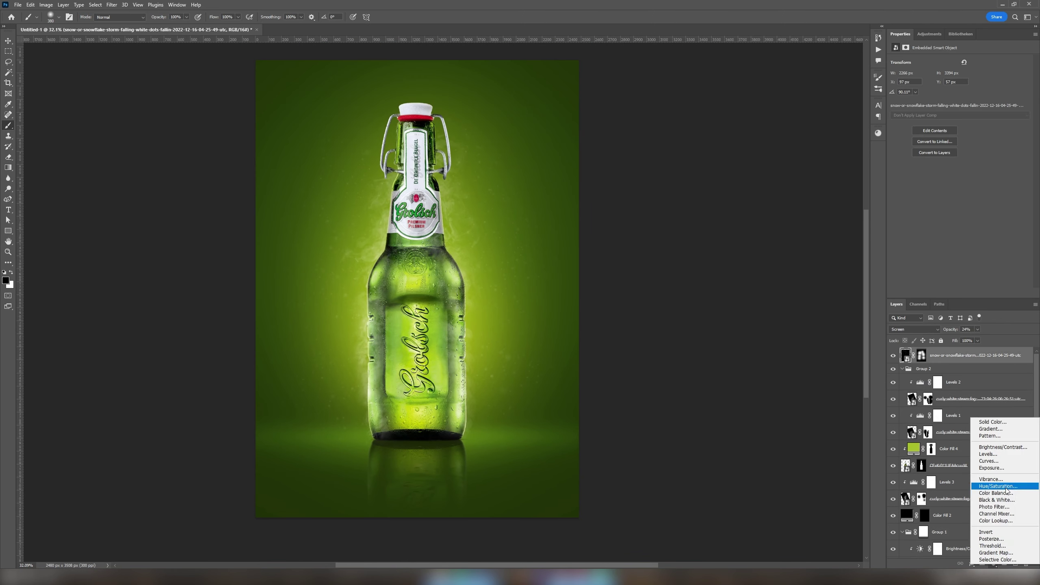
click(999, 493)
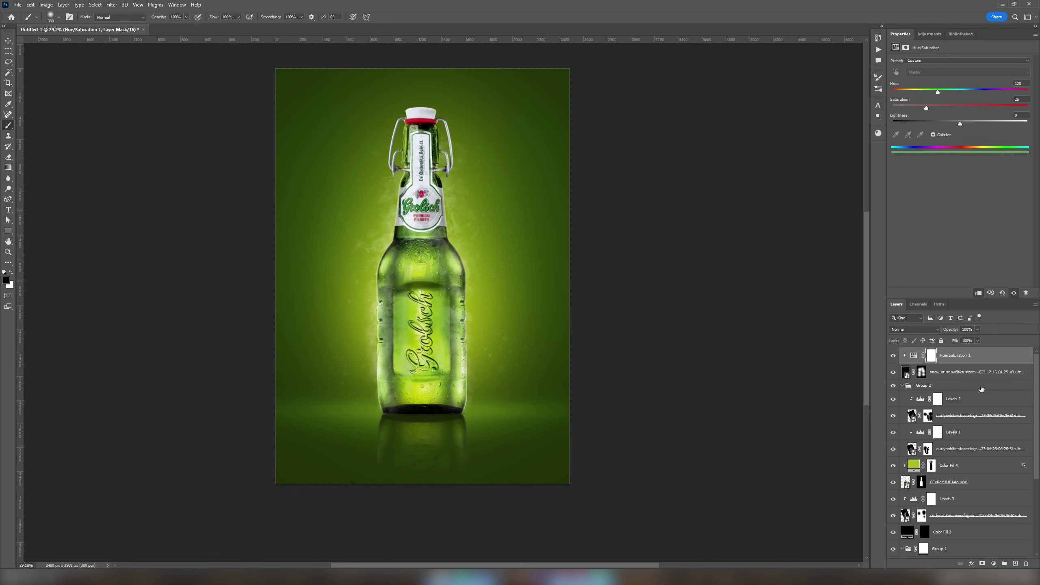
scroll(941, 451, down, 5)
Step: Add a white Solid Color fill in Linear Dodge (Add) with an inverted, hidden mask
click(942, 500)
click(993, 564)
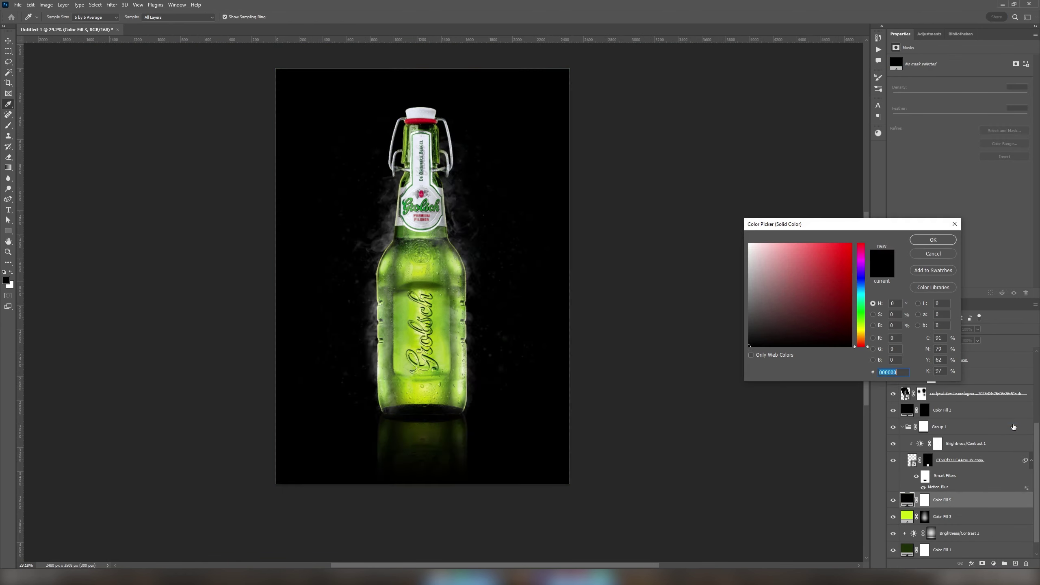
click(931, 235)
click(914, 329)
click(905, 406)
key(ctrl+i)
key(backslash)
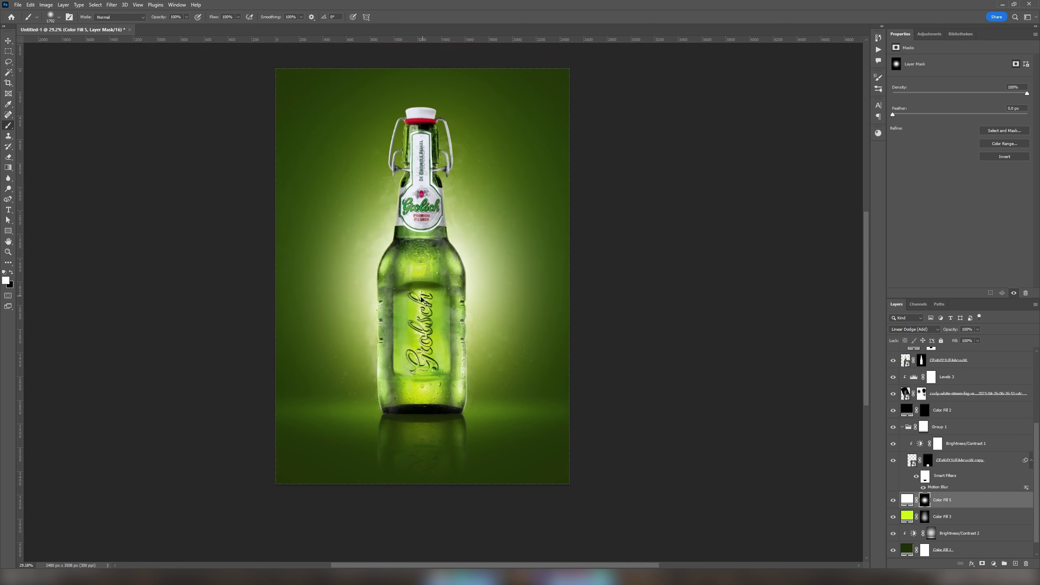
Step: Adjust the soft brush size and paint the white glow along the bottle's sides
key(bracketleft)
key(bracketleft)
key(bracketleft)
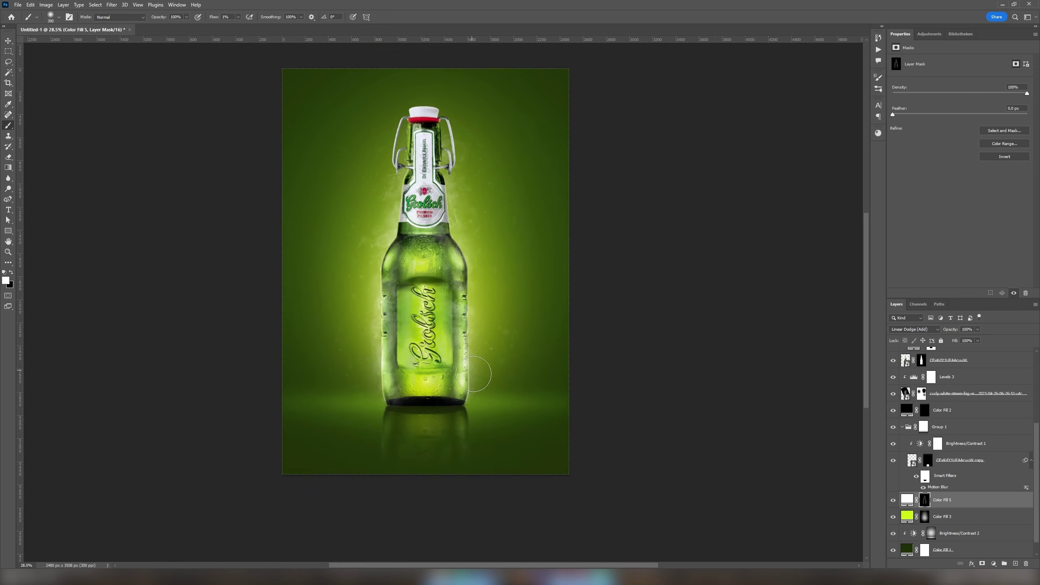
right_click(464, 328)
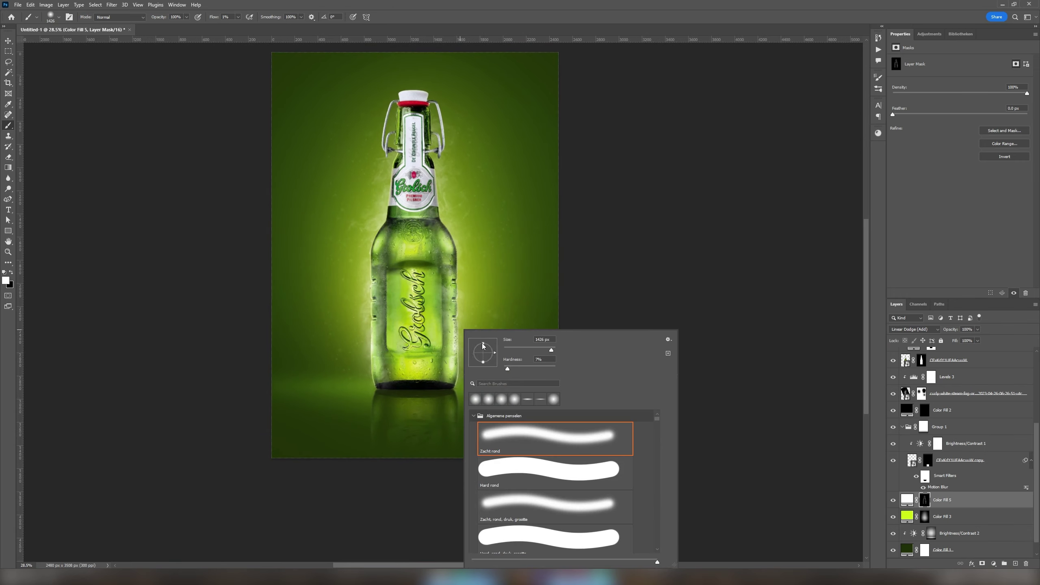
key(Return)
scroll(450, 287, down, 2)
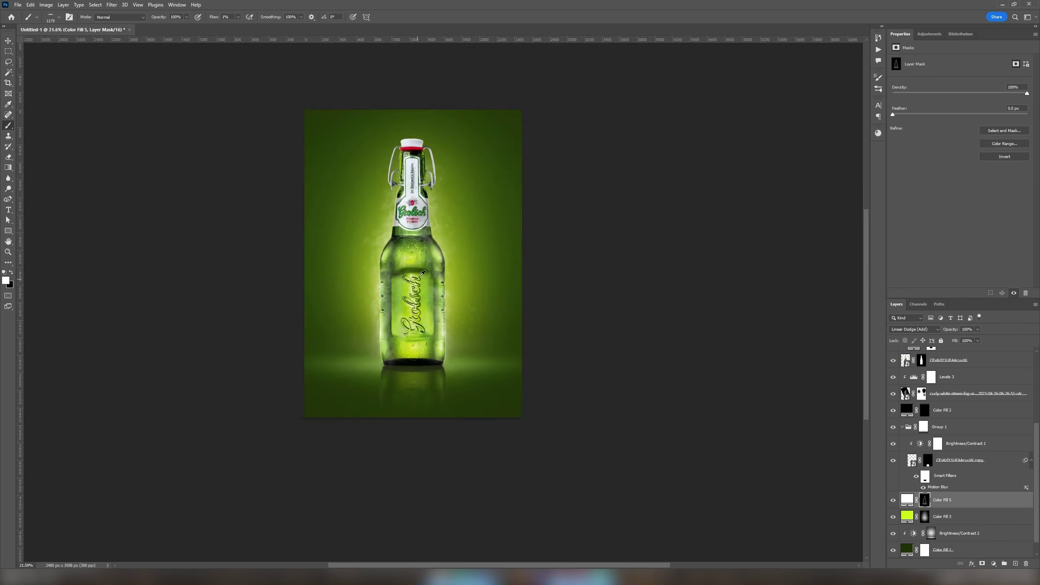
scroll(522, 190, up, 5)
scroll(529, 251, down, 3)
scroll(529, 252, down, 1)
key(alt+bracketleft)
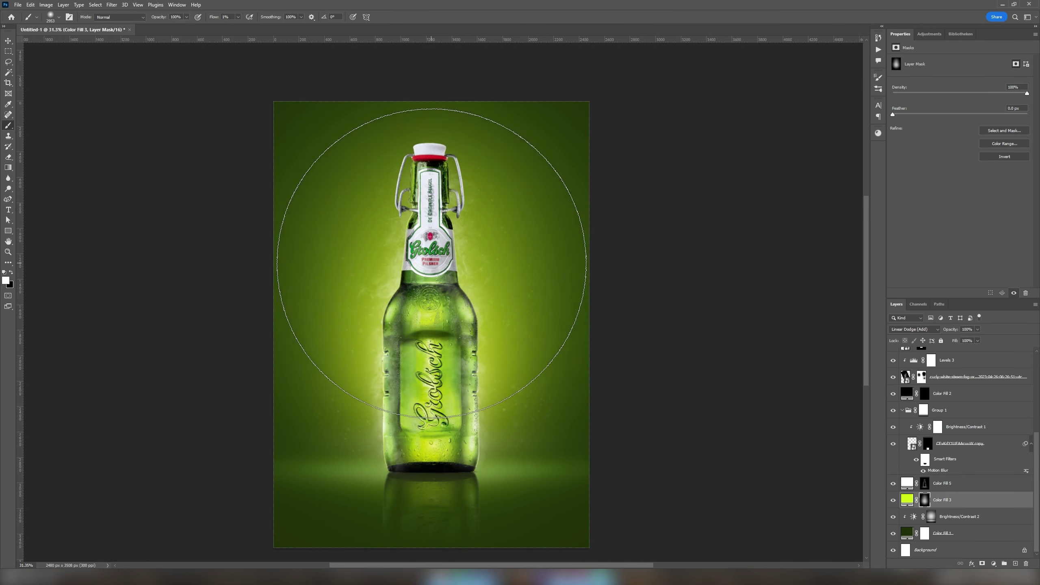
Step: Change the Color Fill 3 glow to the lighter green b3f648
scroll(441, 227, down, 3)
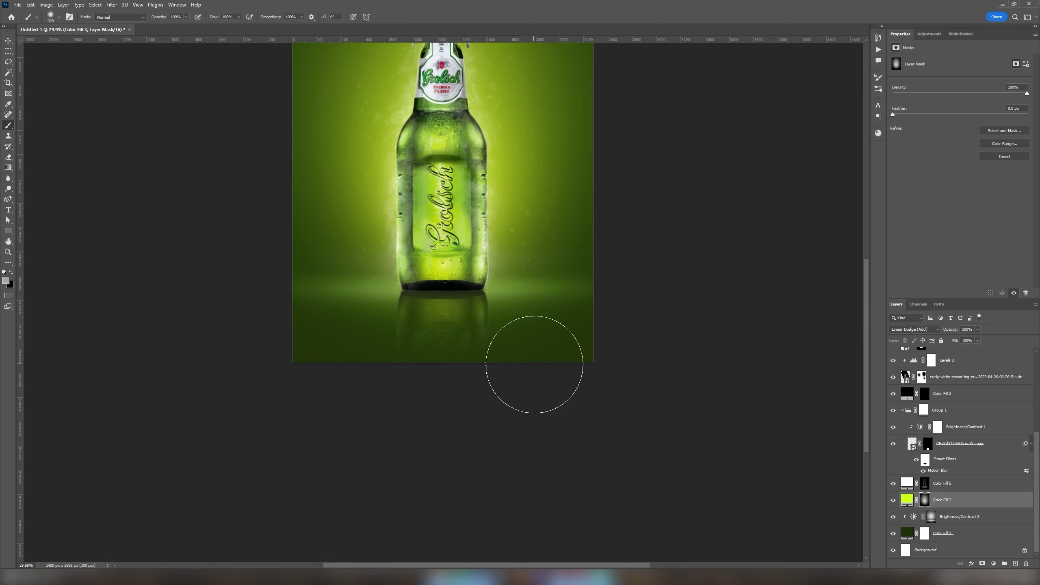
scroll(384, 364, up, 2)
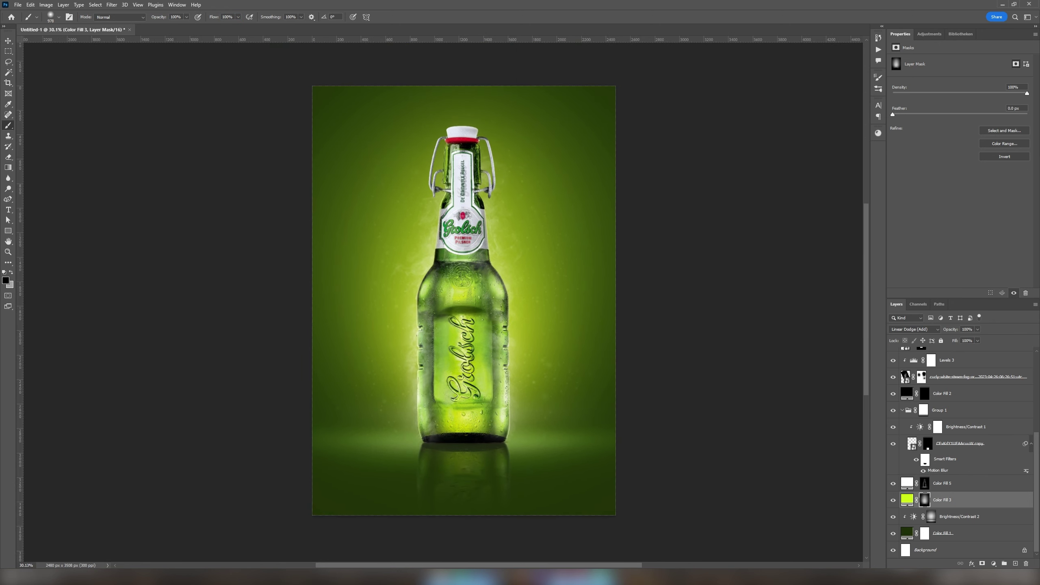
double_click(906, 504)
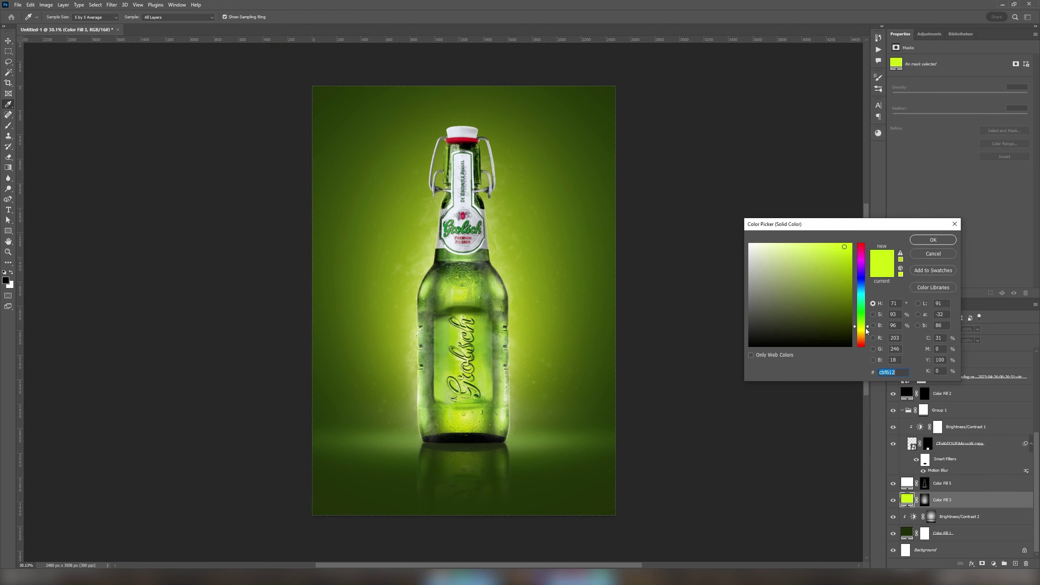
drag(852, 265, 821, 247)
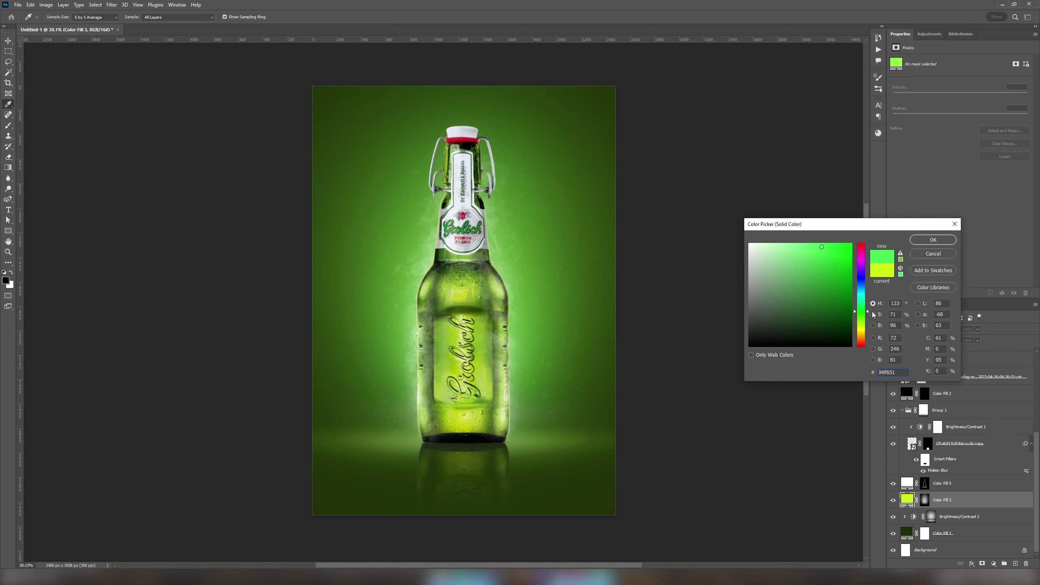
click(932, 240)
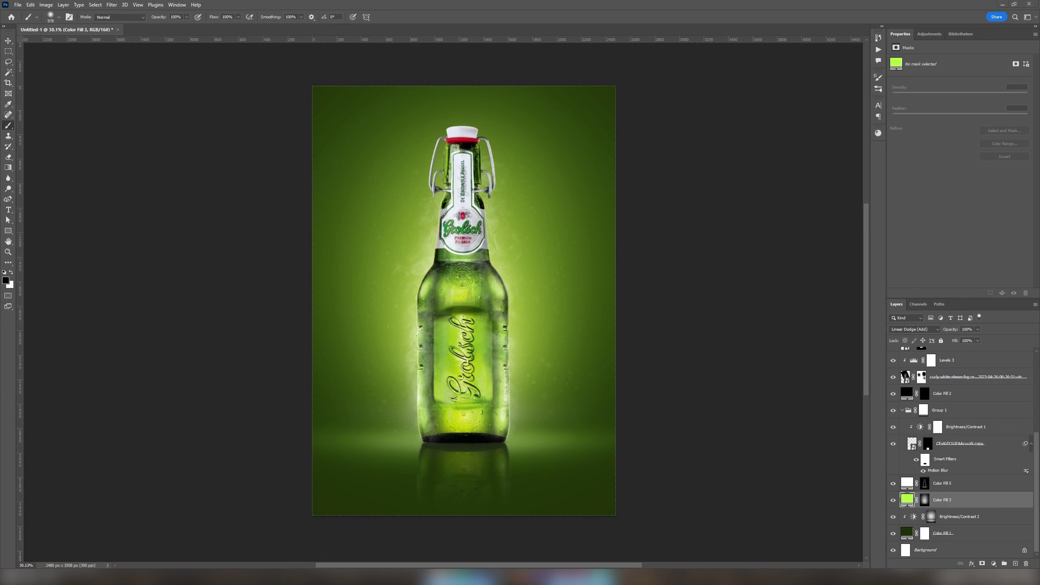
Step: Open Blending Options for the snowflake layer
scroll(962, 451, up, 3)
click(972, 564)
click(942, 469)
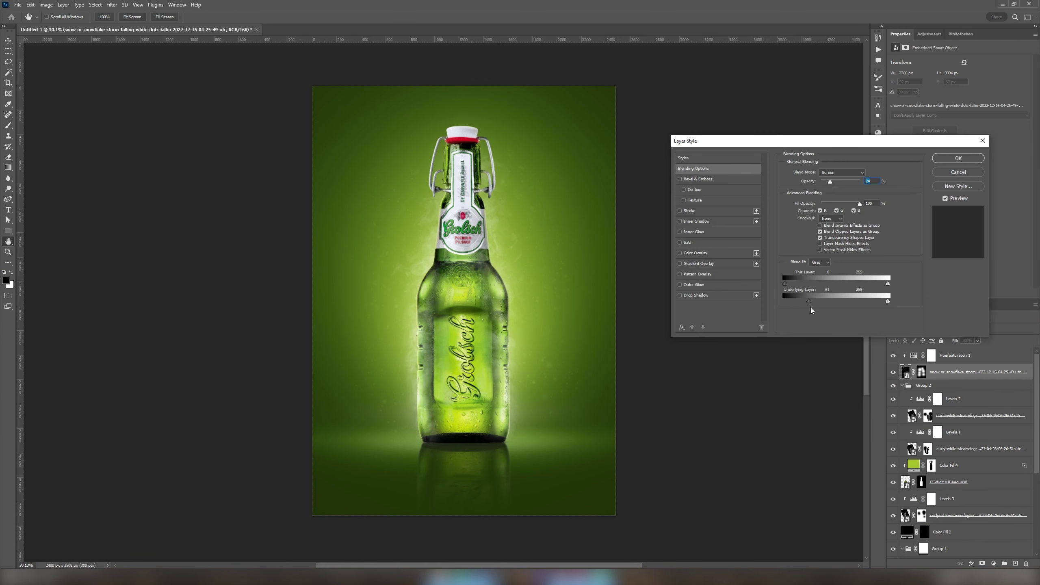
Step: Accept the snow's Blend If settings and add a black Solid Color fill above Group 1
click(957, 158)
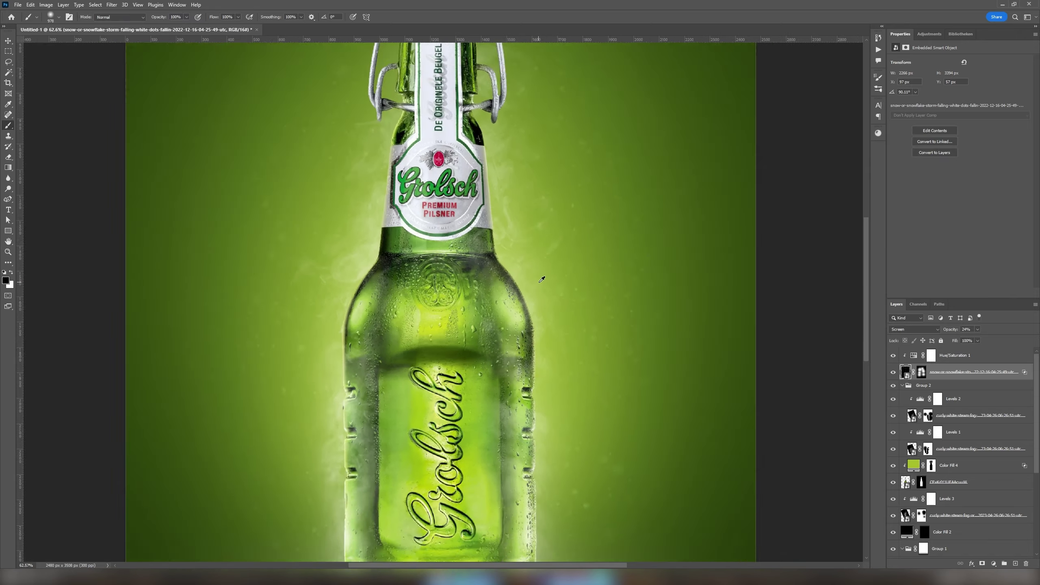
scroll(954, 502, down, 3)
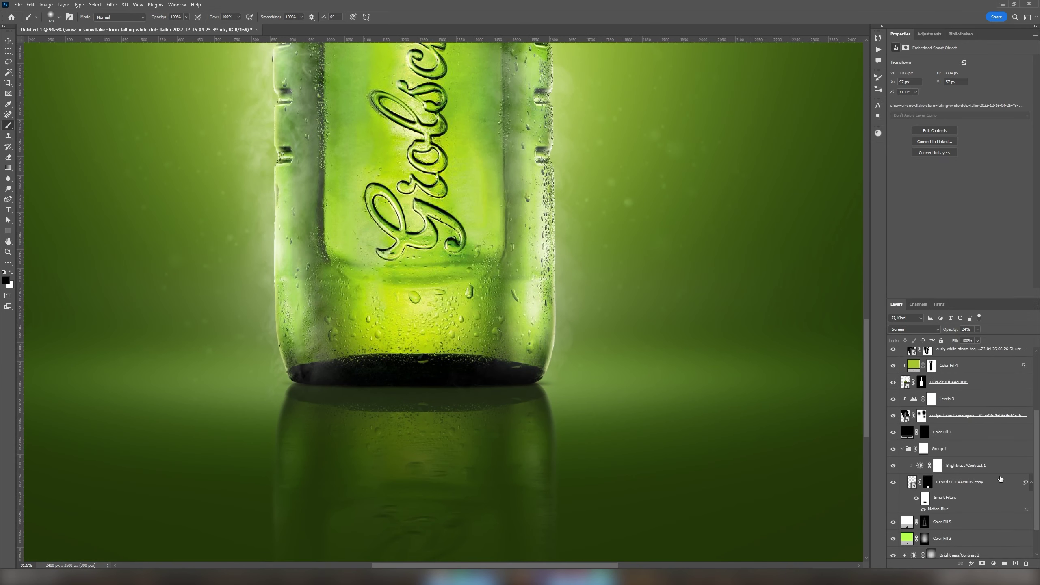
click(911, 472)
click(993, 563)
click(991, 424)
click(925, 243)
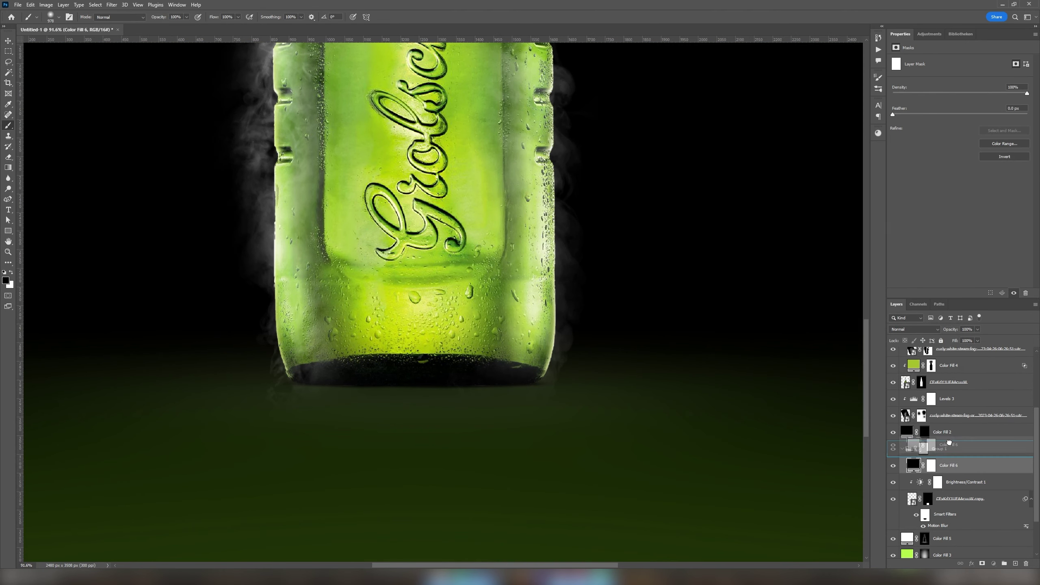
drag(913, 465, 912, 447)
Step: Invert the black fill's mask and paint white at the bottle's base with a small brush
key(ctrl+i)
key(b)
key(x)
key([)
key([)
key([)
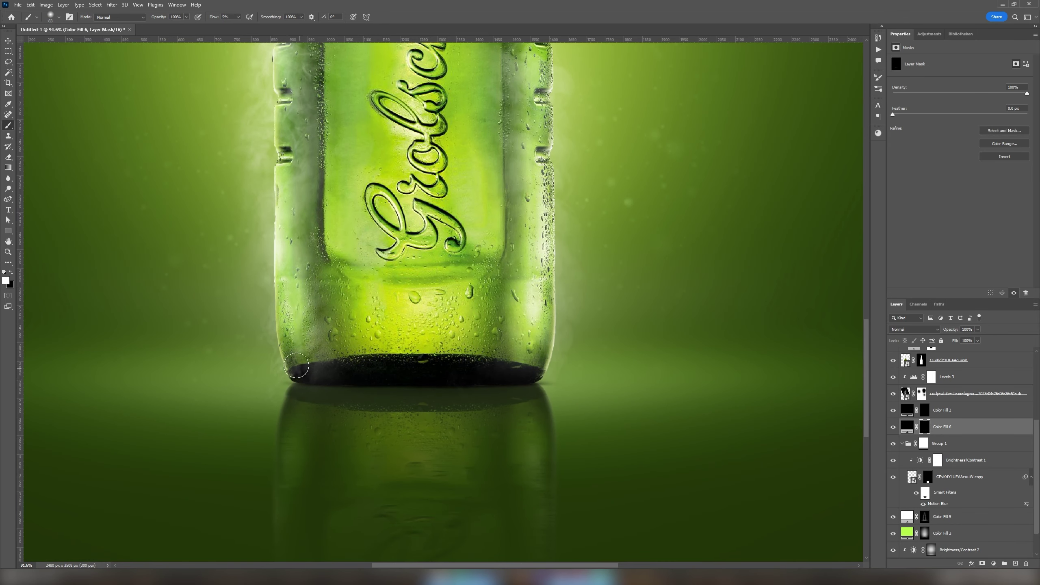
Step: Brighten the glow around the bottle's middle through a masked Brightness/Contrast layer
key(ctrl+0)
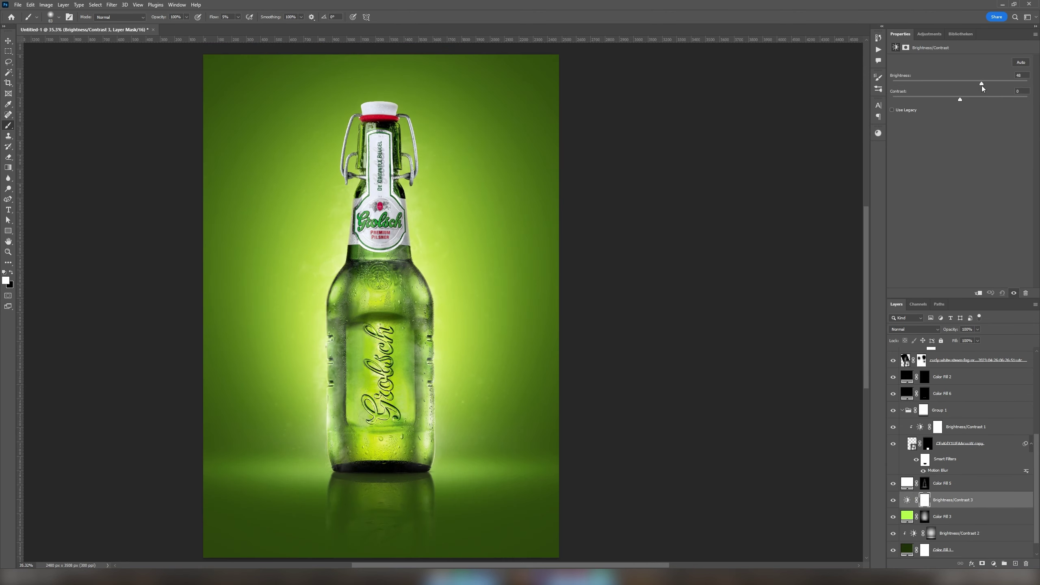
key(ctrl+i)
key(shift+5)
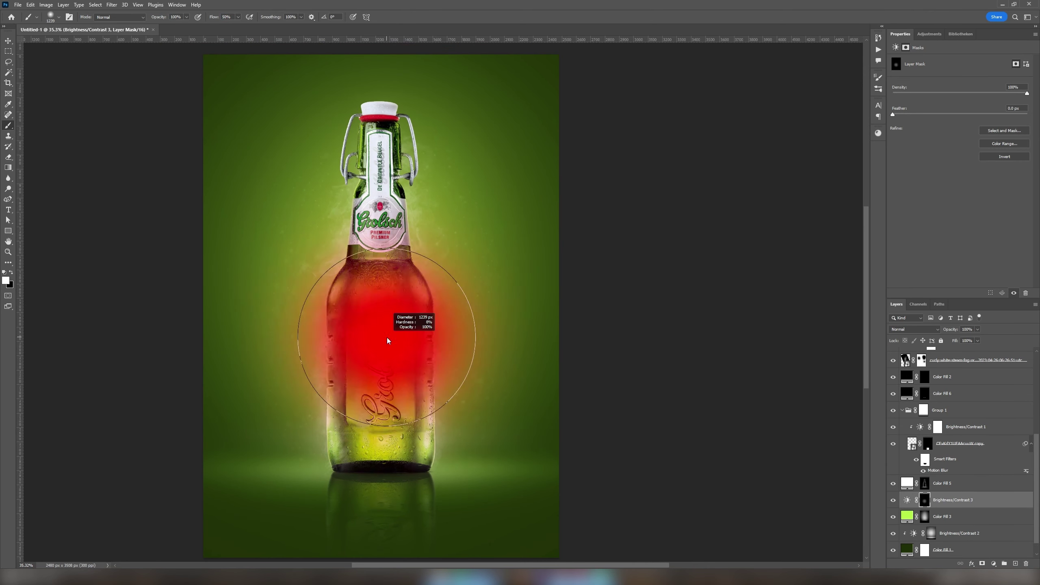
click(376, 288)
scroll(371, 389, down, 3)
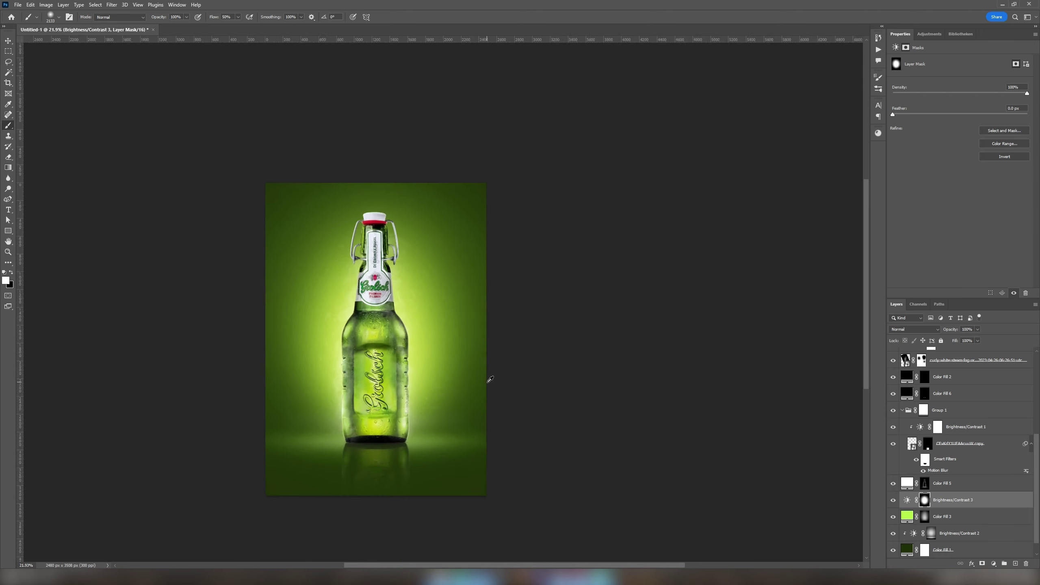
scroll(317, 421, down, 3)
scroll(334, 458, up, 3)
Step: Open the Camera Raw Filter on the flattened Final voor Raw.png document
click(238, 30)
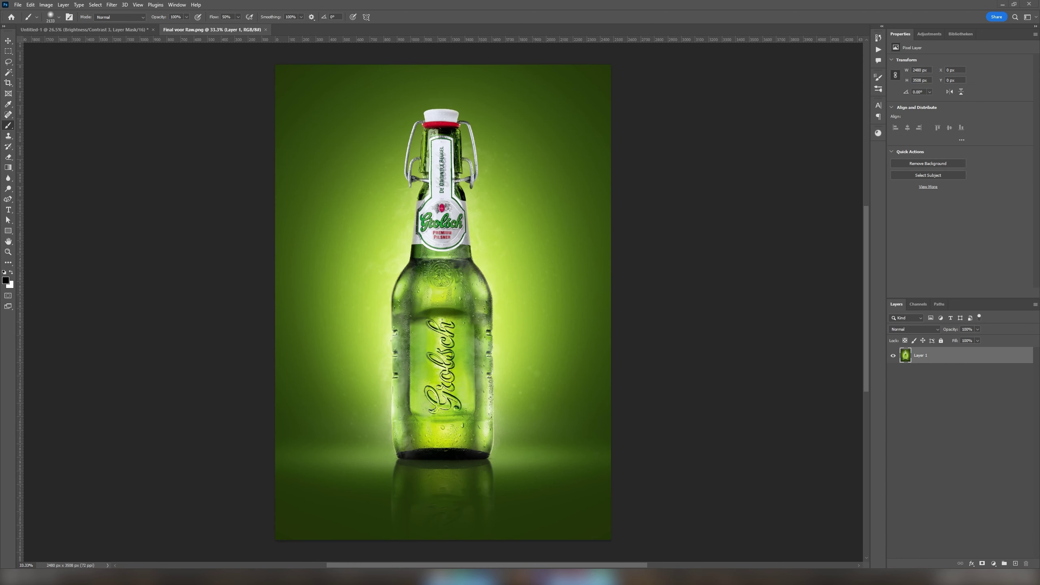
click(112, 5)
click(134, 65)
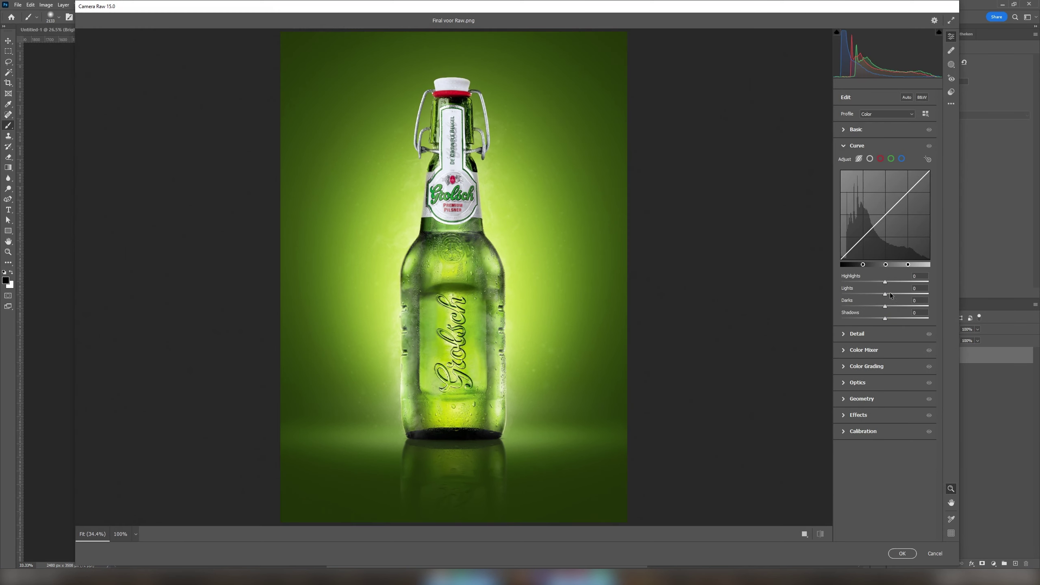
Step: Raise Clarity and add a slight vignette of about -8
drag(874, 287, 896, 291)
click(860, 362)
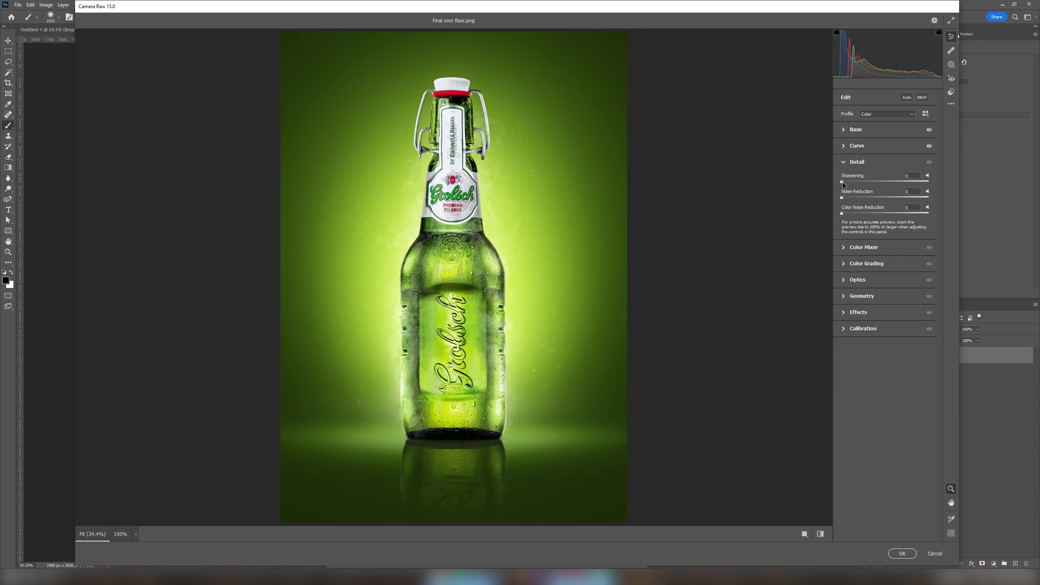
click(849, 313)
click(881, 278)
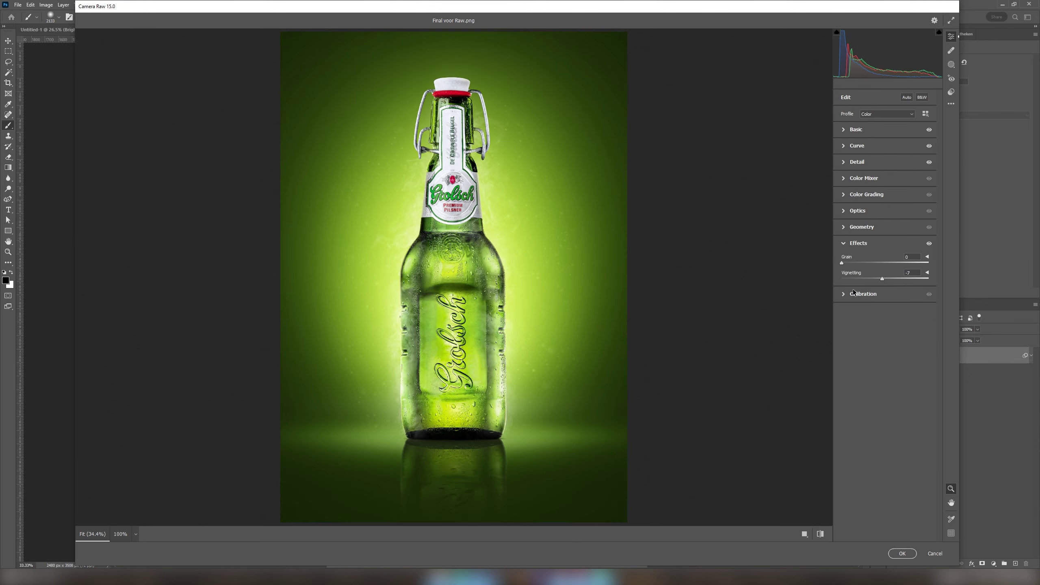
Step: Review Color Grading and lift the tone curve's highlights and shadows
click(845, 300)
click(842, 195)
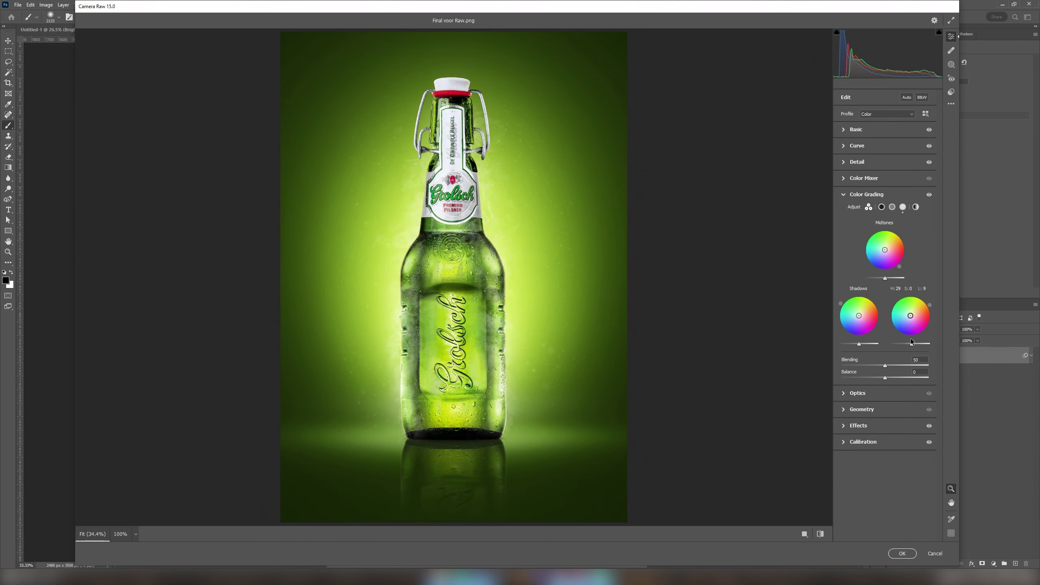
click(857, 145)
drag(888, 282, 892, 283)
drag(885, 318, 894, 318)
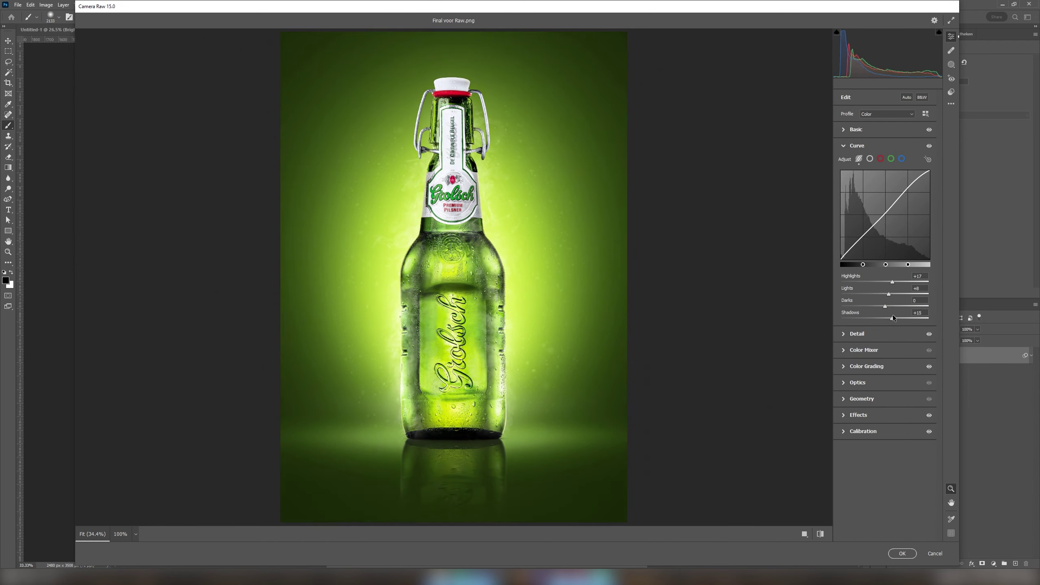
click(847, 131)
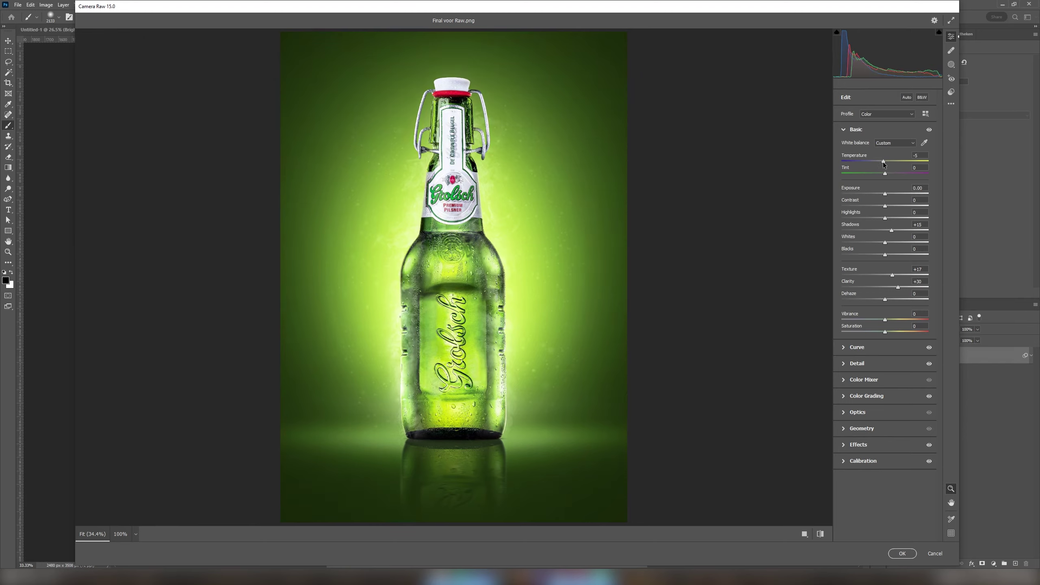